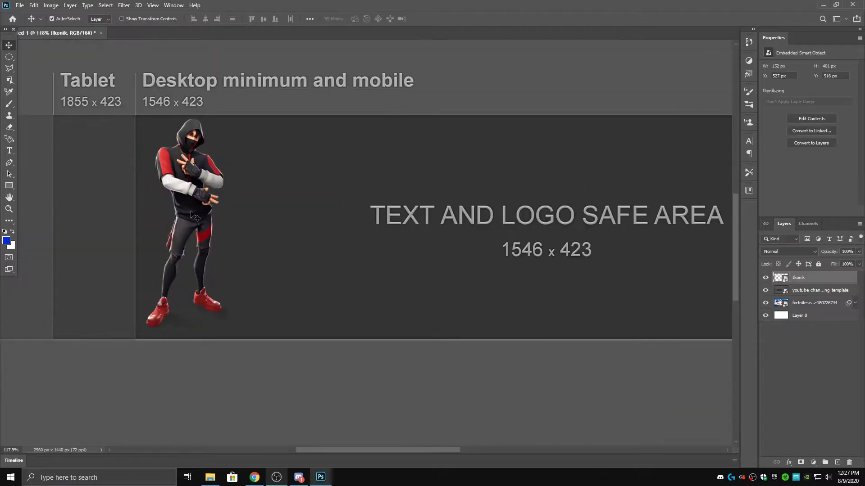
# - Move the Ikonik character right into the banner's safe area
pyautogui.moveTo(172, 216); pyautogui.dragTo(350, 228)
pyautogui.scroll(-2, 369, 261)
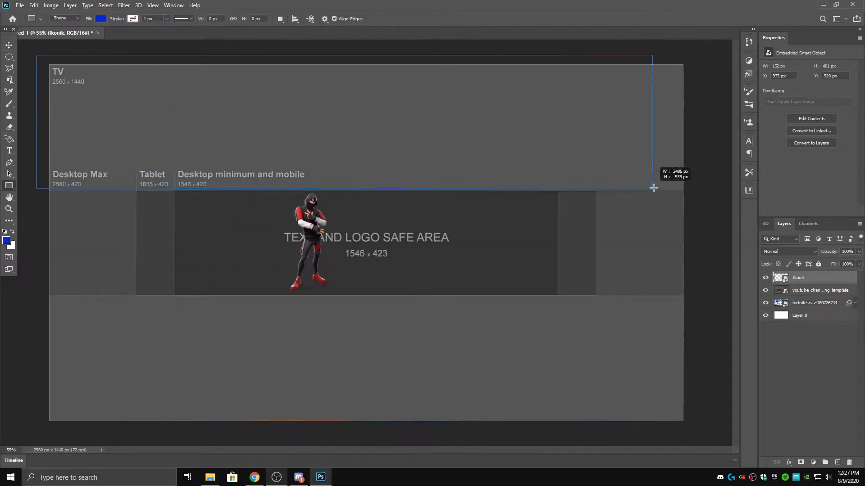
pyautogui.hotkey('ctrl', 'z')
# - Turn on View > Rulers and float the Tools panel beside the canvas
pyautogui.click(153, 5)
pyautogui.click(166, 120)
pyautogui.moveTo(9, 29); pyautogui.dragTo(715, 54)
# - Drag vertical and horizontal guides to the template's banner and safe-area edges
pyautogui.moveTo(142, 172); pyautogui.dragTo(140, 172)
pyautogui.moveTo(4, 194)
pyautogui.mouseDown()
pyautogui.moveTo(620, 194)
pyautogui.moveTo(598, 191)
pyautogui.mouseUp()
pyautogui.moveTo(4, 189); pyautogui.dragTo(562, 189)
pyautogui.moveTo(431, 48); pyautogui.dragTo(445, 70)
pyautogui.moveTo(406, 44); pyautogui.dragTo(406, 193)
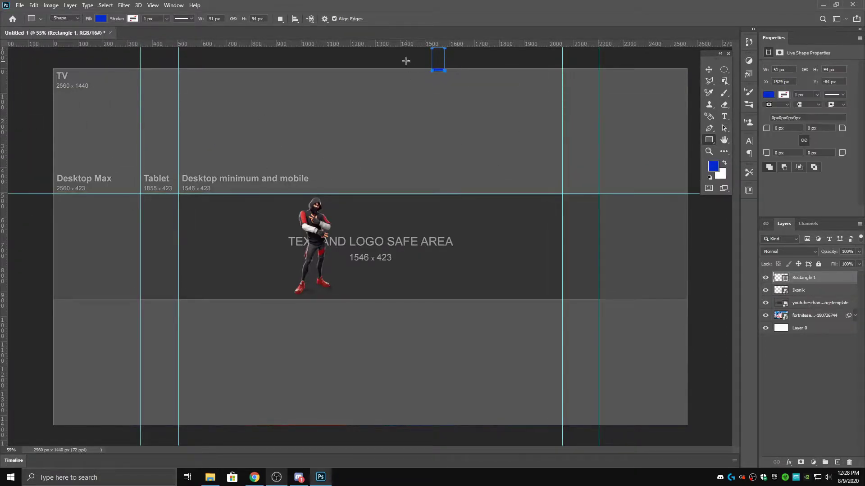
pyautogui.hotkey('ctrl', 'z')
# - Move the Fortnite image to the top and cover the canvas's top area with a black rectangle
pyautogui.moveTo(817, 308); pyautogui.dragTo(817, 271)
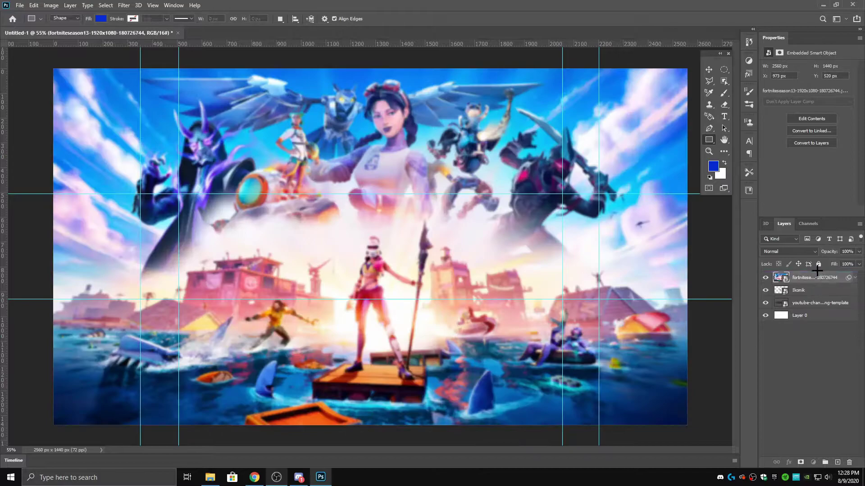
pyautogui.moveTo(716, 54); pyautogui.dragTo(4, 45)
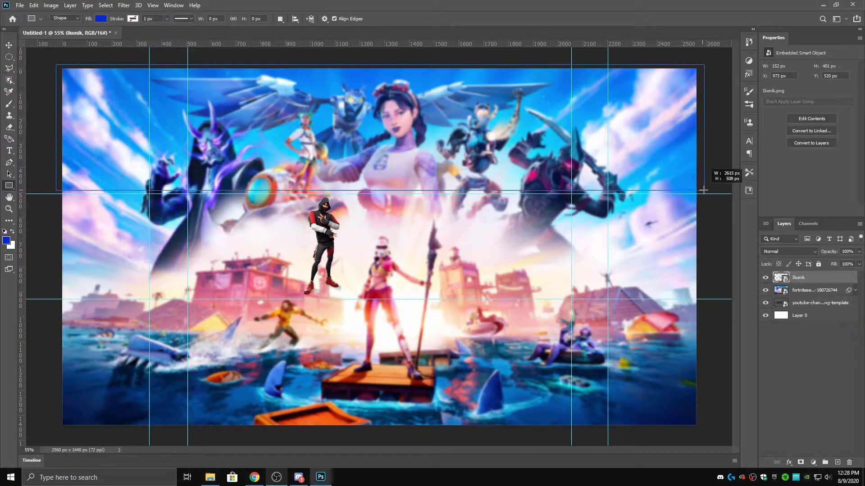
pyautogui.moveTo(701, 189); pyautogui.dragTo(710, 193)
pyautogui.click(768, 94)
pyautogui.click(448, 280)
pyautogui.click(653, 119)
pyautogui.press('Escape')
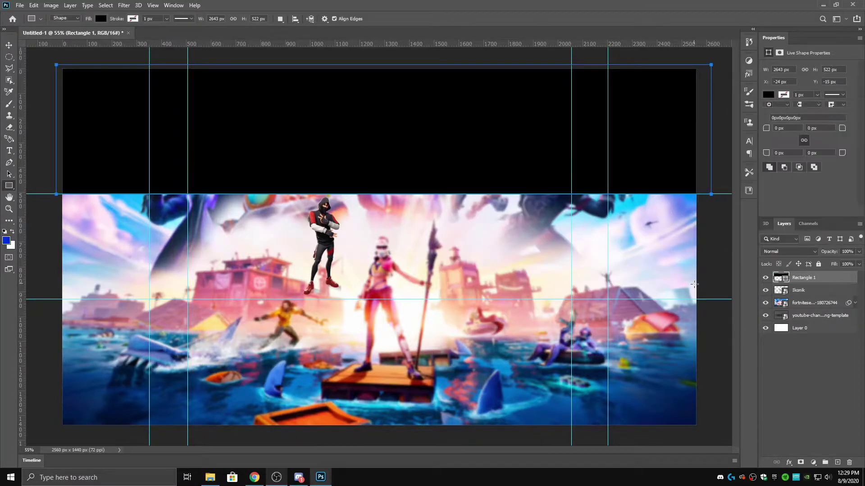
# - Draw a black rectangle over the bottom area, then select the Ikonik layer
pyautogui.moveTo(710, 300); pyautogui.dragTo(710, 300)
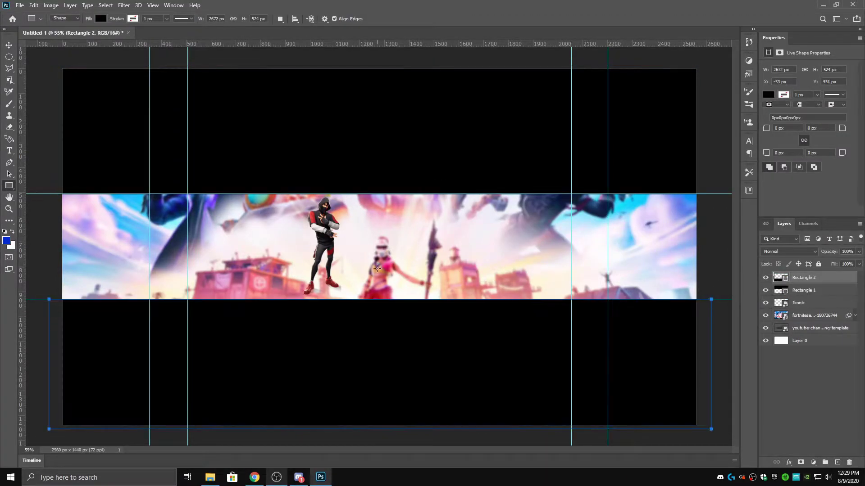
pyautogui.click(815, 303)
pyautogui.scroll(2, 232, 243)
# - Select the old Fortnite background layer, nudge it, then delete it
pyautogui.scroll(2, 232, 243)
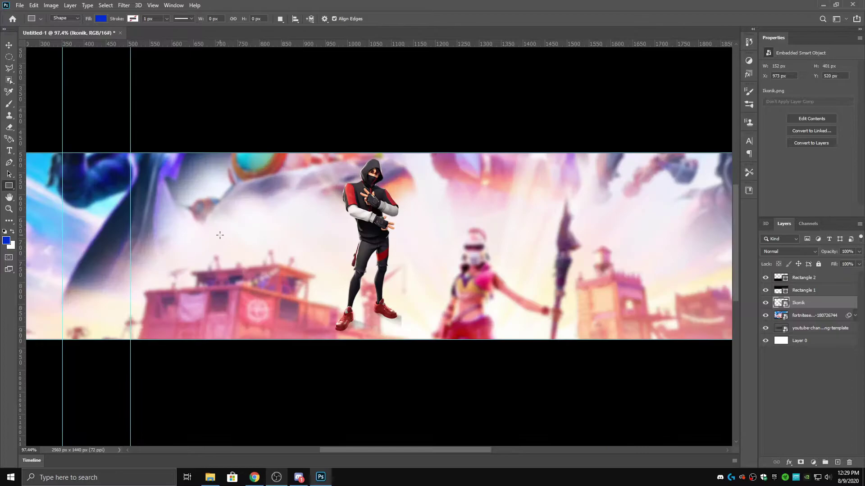
pyautogui.hotkey('alt', '[')
pyautogui.click(9, 197)
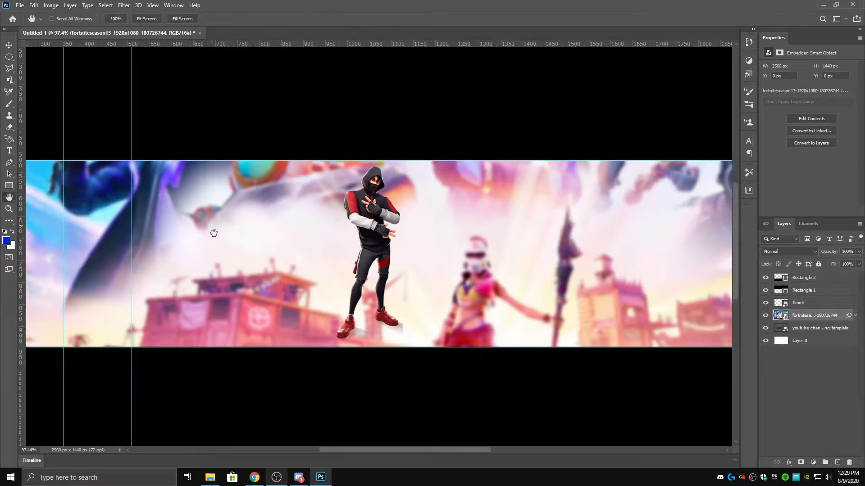
pyautogui.scroll(-2, 303, 249)
pyautogui.hscroll(-3, 232, 167)
pyautogui.hscroll(3, 232, 168)
pyautogui.press('v')
pyautogui.moveTo(278, 198)
pyautogui.mouseDown()
pyautogui.moveTo(290, 208)
pyautogui.moveTo(292, 177)
pyautogui.moveTo(288, 198)
pyautogui.mouseUp()
pyautogui.press('Delete')
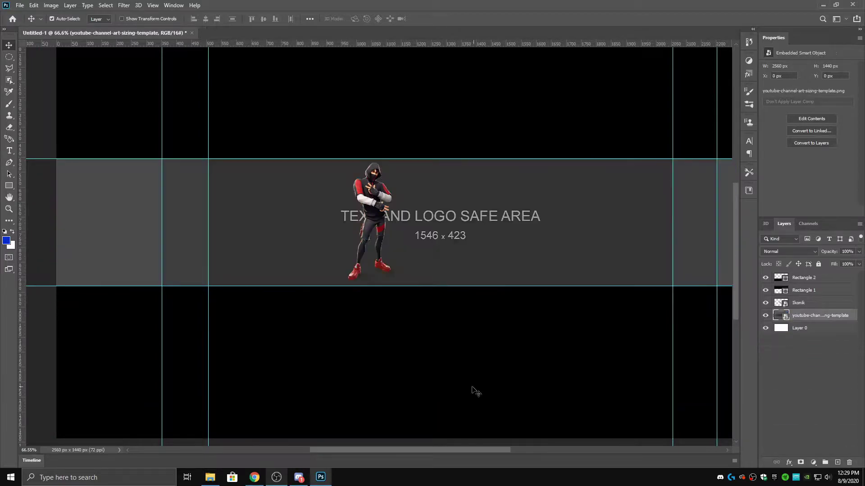
# - Place the Fortnite season 13 image from Downloads and scale it to 133% to fill the canvas
pyautogui.hotkey('alt', 'Tab')
pyautogui.scroll(-1, 511, 206)
pyautogui.doubleClick(518, 171)
pyautogui.click(678, 32)
pyautogui.moveTo(487, 299); pyautogui.dragTo(315, 67)
pyautogui.scroll(-2, 398, 338)
pyautogui.moveTo(689, 422); pyautogui.dragTo(695, 425)
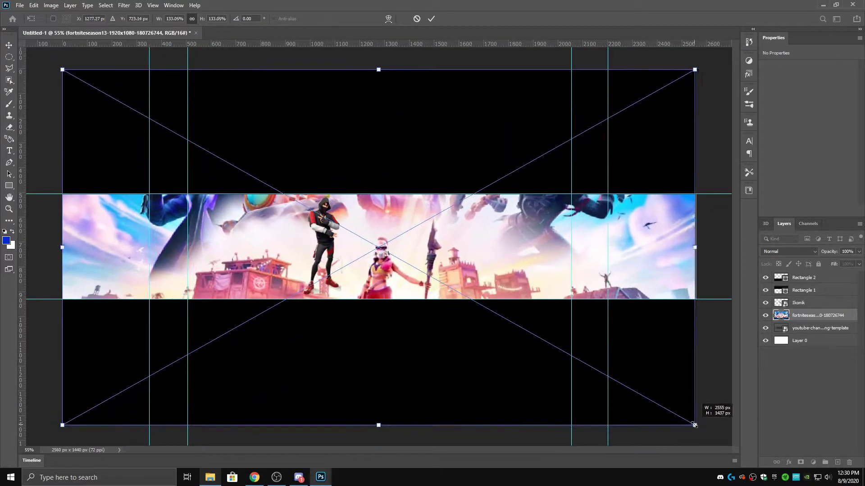
pyautogui.press('Return')
pyautogui.scroll(3, 362, 288)
# - Apply a Gaussian Blur smart filter to the placed Fortnite background
pyautogui.click(124, 5)
pyautogui.moveTo(211, 111)
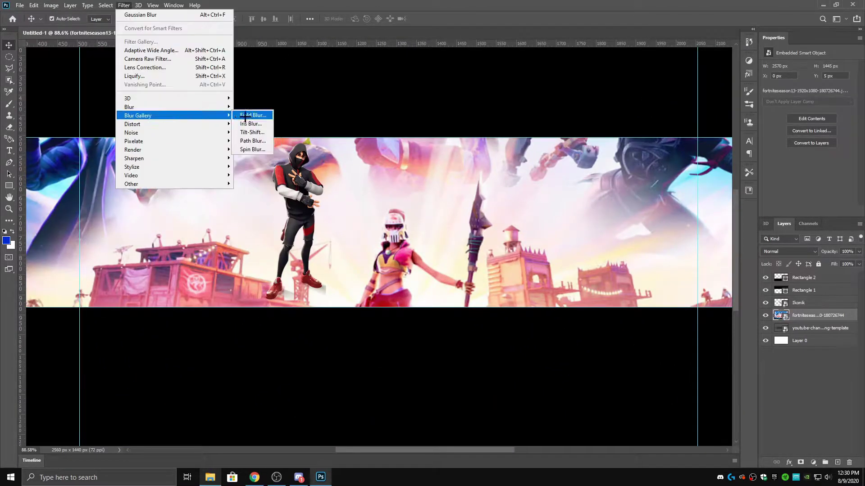
pyautogui.click(140, 14)
pyautogui.click(479, 112)
pyautogui.scroll(-1, 142, 241)
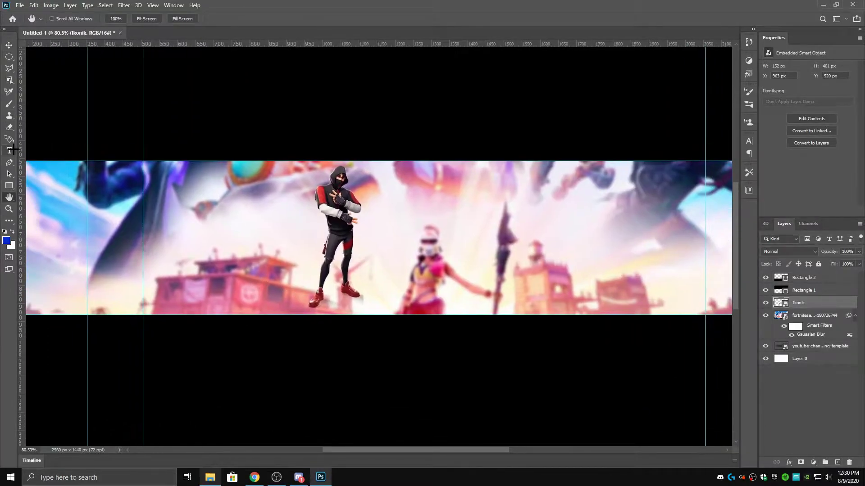
# - Enlarge the Ikonik character with Free Transform and shift it slightly right
pyautogui.press('v')
pyautogui.hotkey('ctrl', 't')
pyautogui.moveTo(361, 318); pyautogui.dragTo(386, 377)
pyautogui.press('Return')
pyautogui.moveTo(351, 225); pyautogui.dragTo(364, 226)
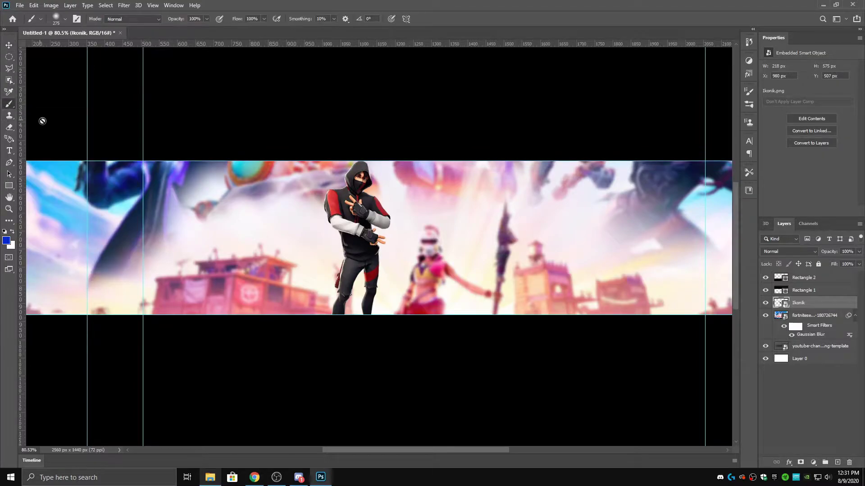
# - Add a new empty layer above the Fortnite background and check the brush settings
pyautogui.click(810, 317)
pyautogui.click(837, 462)
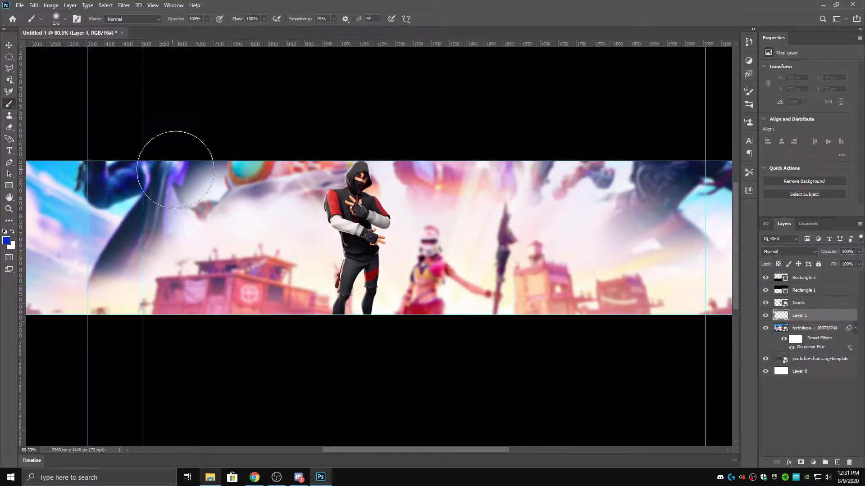
pyautogui.rightClick(344, 202)
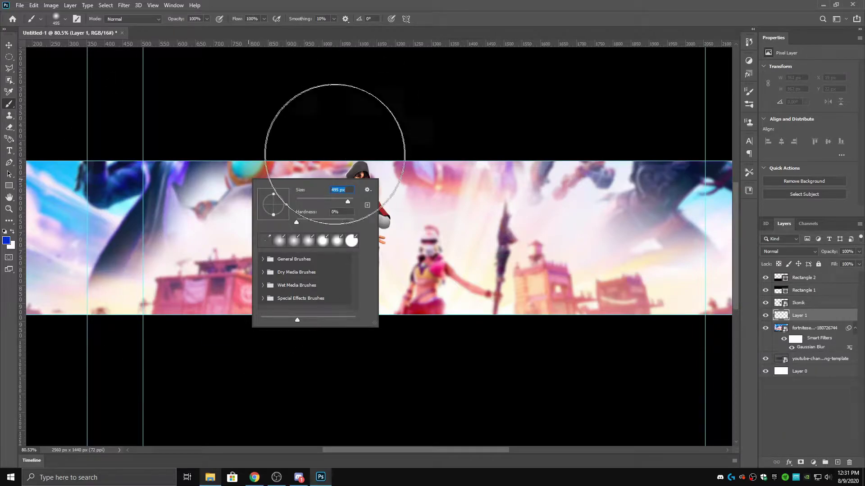
pyautogui.click(34, 5)
pyautogui.press('Escape')
# - Paint red over the banner's left side with the soft brush
pyautogui.click(6, 240)
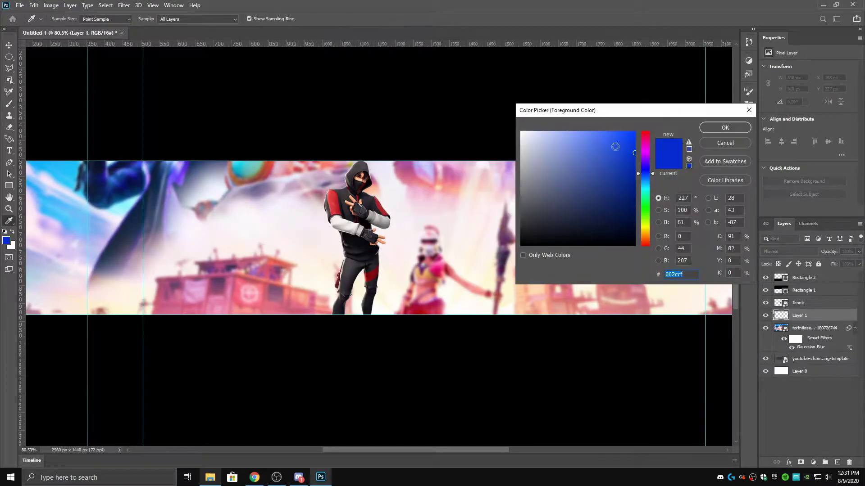
pyautogui.click(725, 128)
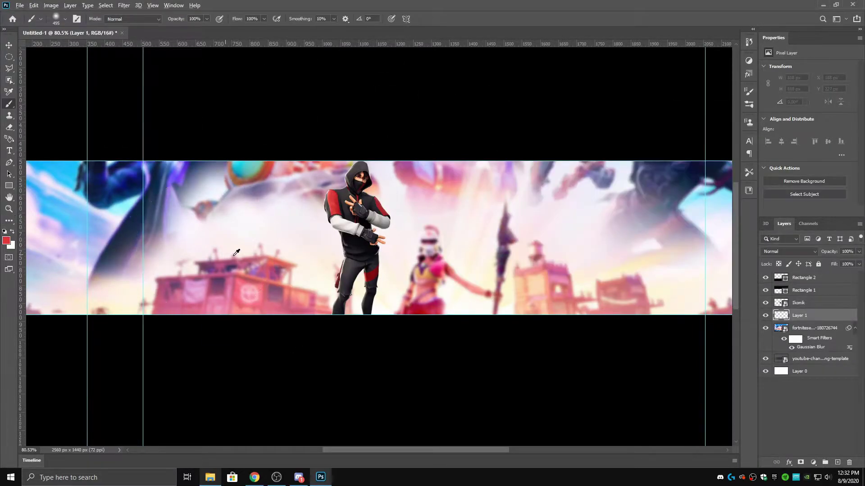
pyautogui.scroll(-2, 525, 299)
pyautogui.scroll(3, 385, 278)
pyautogui.moveTo(140, 232)
pyautogui.mouseDown()
pyautogui.moveTo(395, 203)
pyautogui.moveTo(440, 357)
pyautogui.moveTo(364, 233)
pyautogui.moveTo(108, 253)
pyautogui.mouseUp()
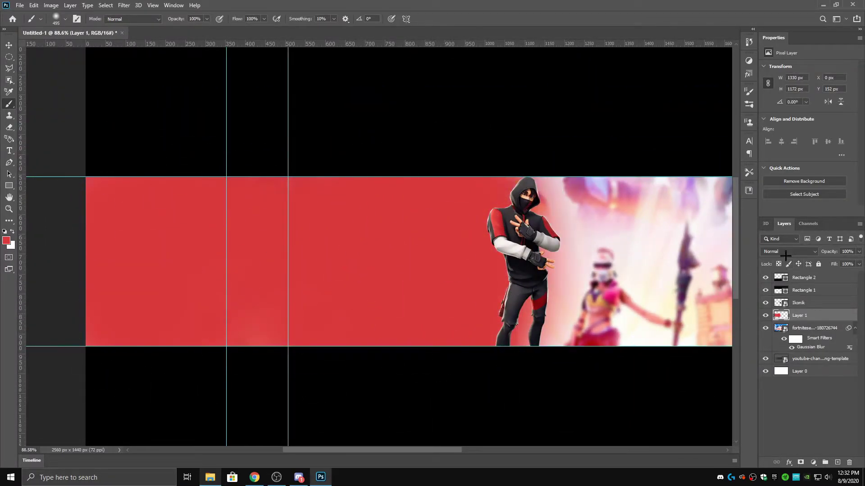
# - Sample a dark colour from the canvas and paint it over the banner's right side
pyautogui.hotkey('ctrl', '-')
pyautogui.click(6, 241)
pyautogui.click(325, 213)
pyautogui.press('Return')
pyautogui.moveTo(367, 203)
pyautogui.mouseDown()
pyautogui.moveTo(363, 318)
pyautogui.moveTo(417, 198)
pyautogui.moveTo(576, 295)
pyautogui.mouseUp()
pyautogui.hotkey('ctrl', '-')
pyautogui.hotkey('ctrl', '0')
# - Lower the paint layer's opacity in Normal blend mode so the background shows through
pyautogui.click(793, 252)
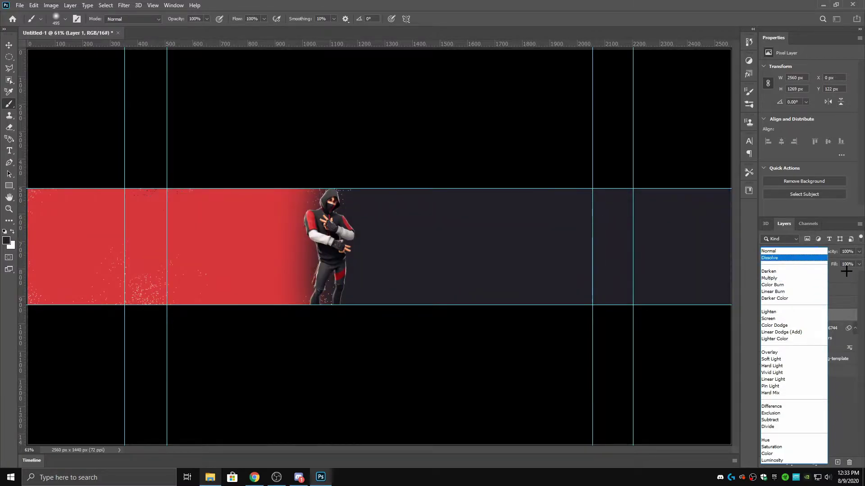
pyautogui.click(846, 271)
pyautogui.click(859, 252)
pyautogui.moveTo(859, 262); pyautogui.dragTo(849, 262)
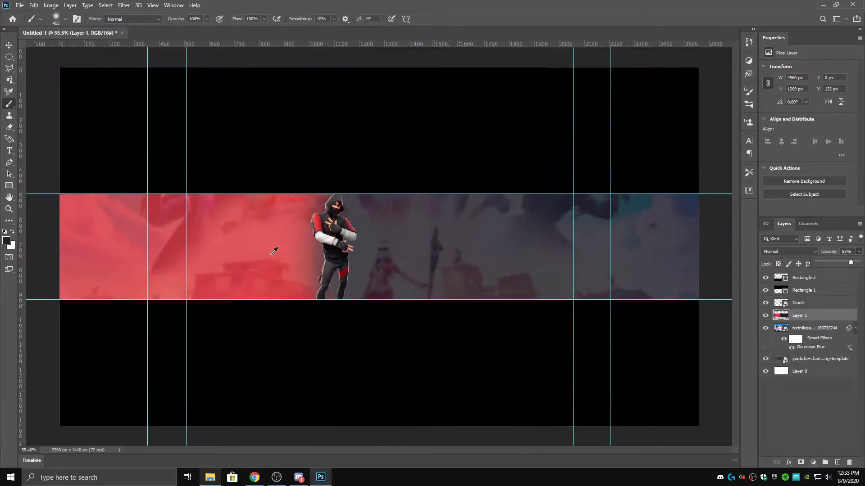
pyautogui.hotkey('ctrl', '-')
pyautogui.click(788, 252)
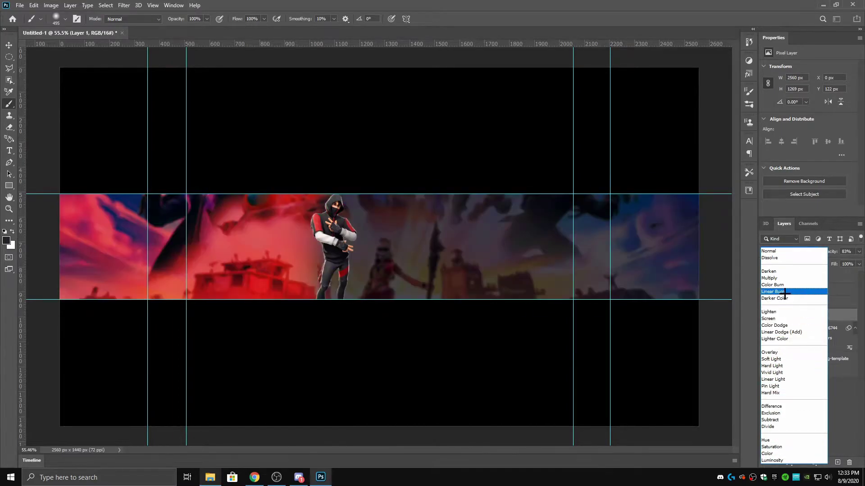
pyautogui.press('Escape')
pyautogui.click(807, 414)
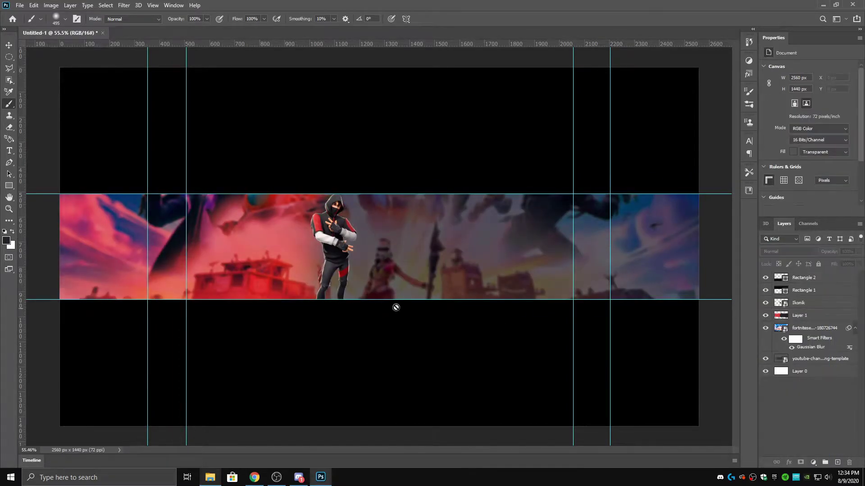
pyautogui.scroll(3, 500, 326)
pyautogui.press('u')
pyautogui.scroll(-1, 251, 229)
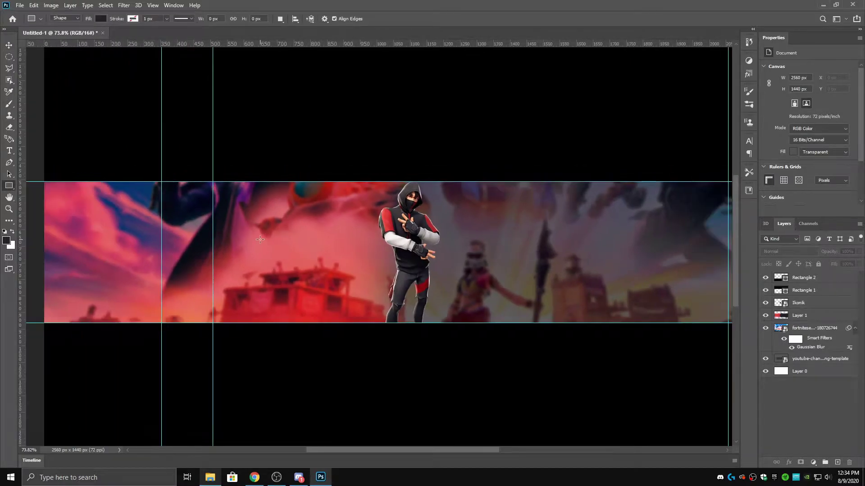
# - Type 'Lucas' at 160 pt left of the character and position the text box
pyautogui.scroll(-2, 260, 239)
pyautogui.doubleClick(232, 18)
pyautogui.write('160')
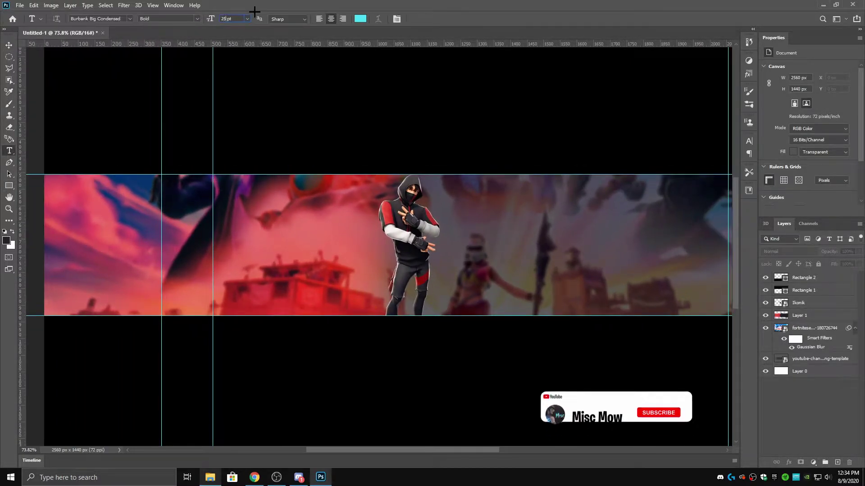
pyautogui.press('Return')
pyautogui.moveTo(376, 290); pyautogui.dragTo(380, 293)
pyautogui.moveTo(301, 293); pyautogui.dragTo(311, 235)
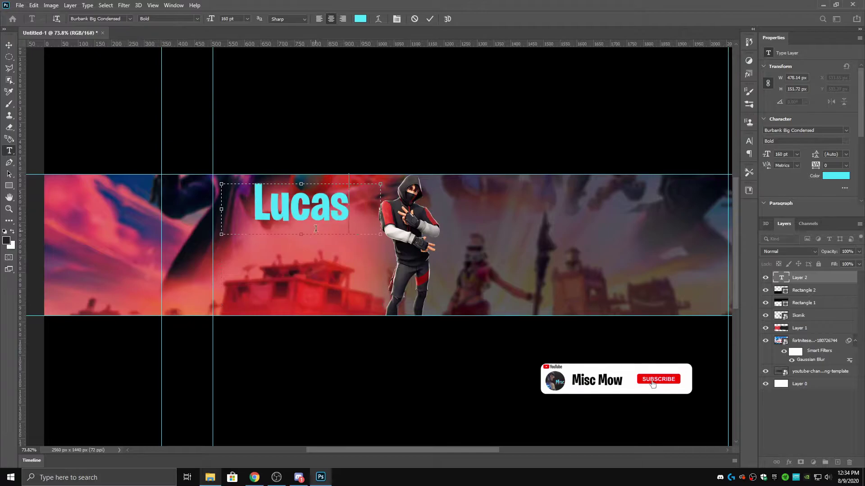
pyautogui.moveTo(230, 207); pyautogui.dragTo(255, 208)
pyautogui.moveTo(360, 181); pyautogui.dragTo(376, 208)
# - Colour the Lucas text violet and enlarge it to 180 pt
pyautogui.click(360, 18)
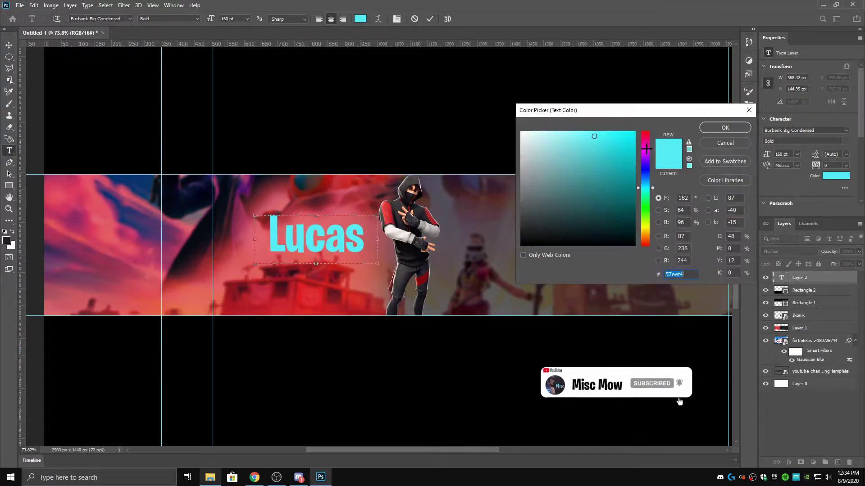
pyautogui.click(645, 131)
pyautogui.click(611, 140)
pyautogui.write('ff0018')
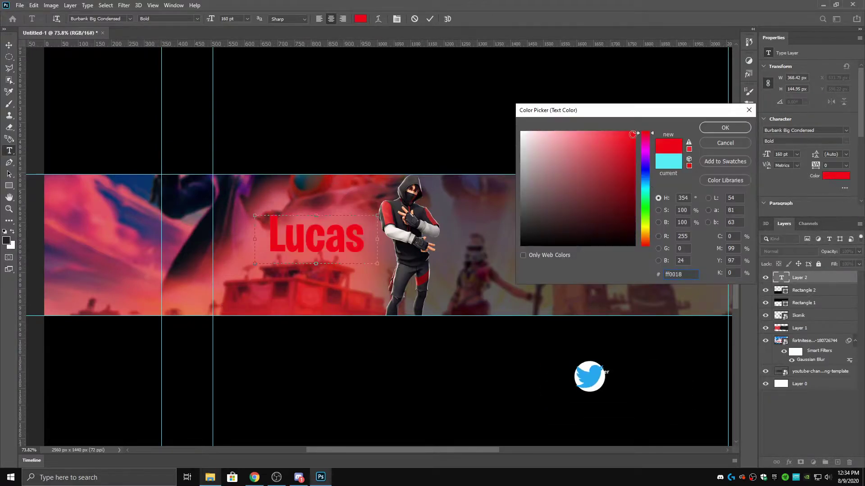
pyautogui.moveTo(623, 174)
pyautogui.mouseDown()
pyautogui.moveTo(624, 140)
pyautogui.moveTo(647, 143)
pyautogui.moveTo(648, 189)
pyautogui.moveTo(648, 154)
pyautogui.moveTo(648, 163)
pyautogui.mouseUp()
pyautogui.click(725, 128)
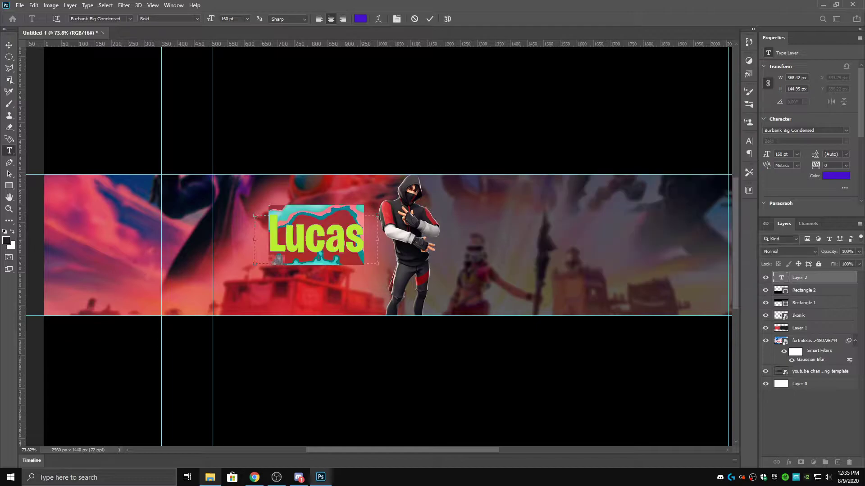
pyautogui.write('180')
pyautogui.press('Return')
pyautogui.press('Return')
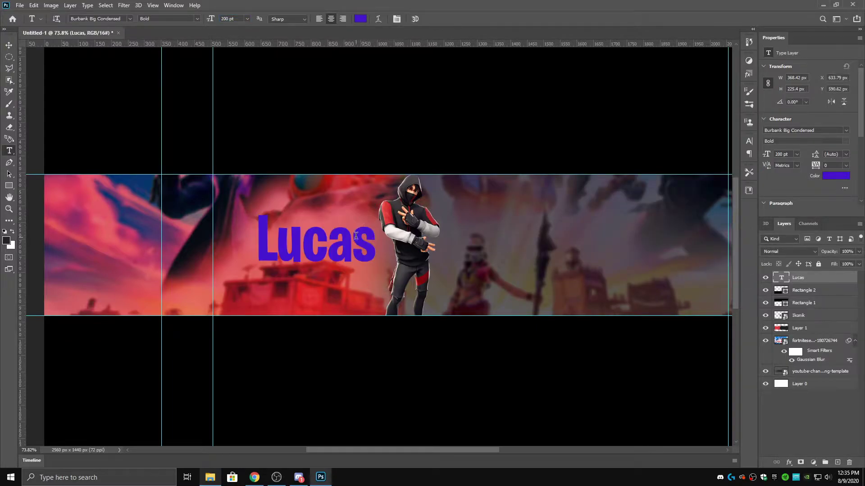
# - Add a 'Tan' text layer and move it next to the character
pyautogui.scroll(-2, 378, 245)
pyautogui.click(464, 255)
pyautogui.hotkey('ctrl', 'a')
pyautogui.click(361, 19)
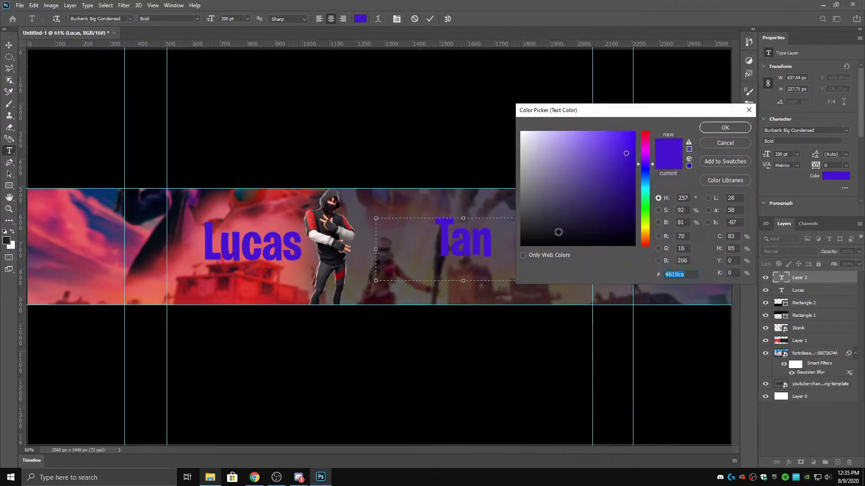
pyautogui.press('Return')
pyautogui.moveTo(563, 246); pyautogui.dragTo(464, 245)
# - Make the Tan text white, commit it, and align it with Lucas
pyautogui.click(360, 19)
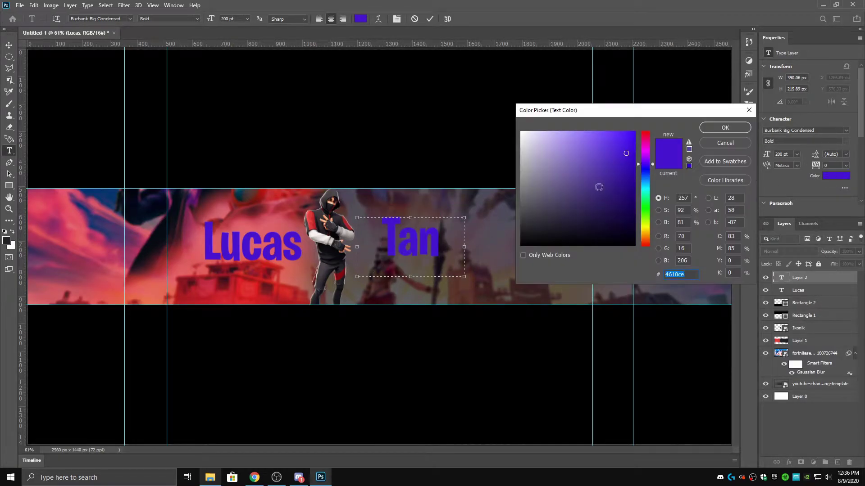
pyautogui.click(524, 123)
pyautogui.press('Return')
pyautogui.click(429, 18)
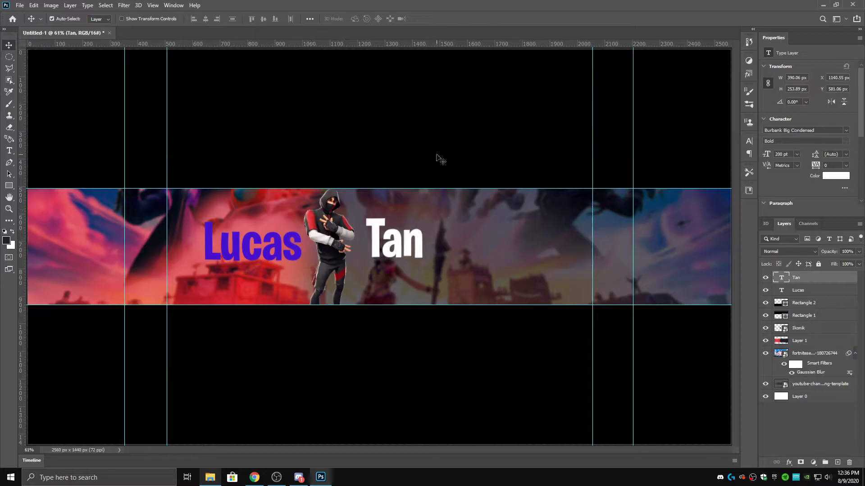
pyautogui.scroll(2, 274, 335)
pyautogui.moveTo(439, 225); pyautogui.dragTo(440, 228)
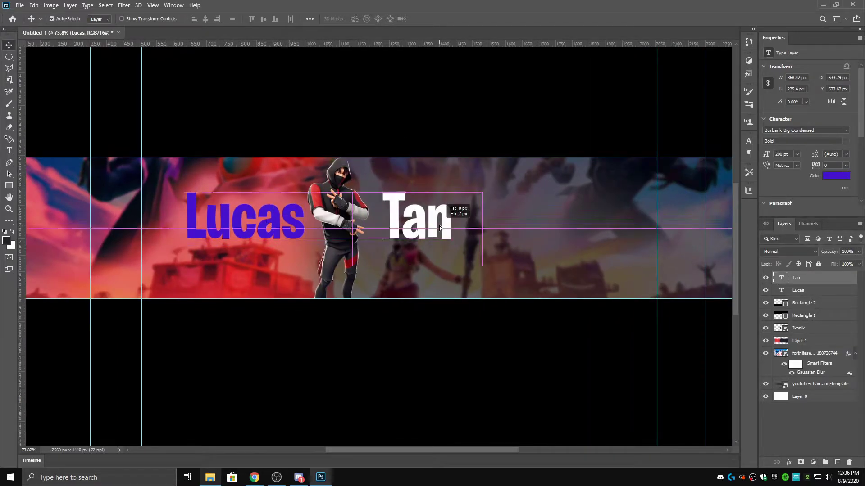
# - Give Lucas a Gradient Overlay with cyan and blue stops
pyautogui.scroll(1, 219, 228)
pyautogui.doubleClick(813, 290)
pyautogui.click(441, 254)
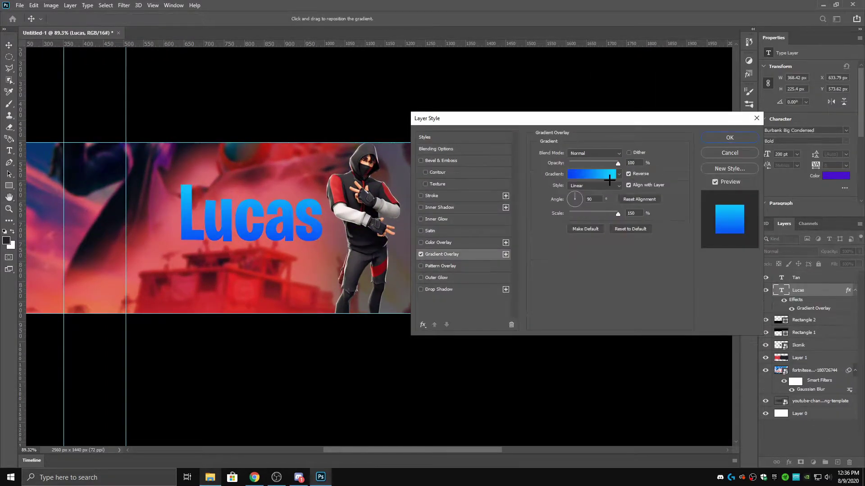
pyautogui.click(603, 174)
pyautogui.doubleClick(719, 246)
pyautogui.click(645, 174)
pyautogui.click(724, 127)
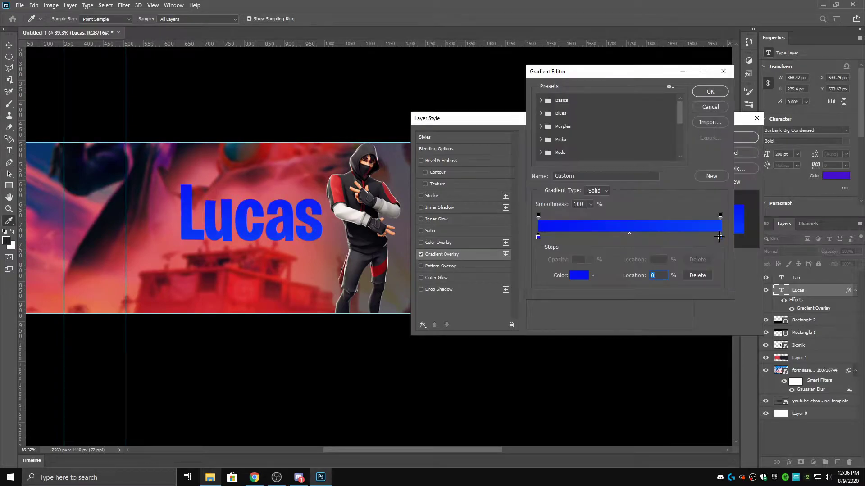
pyautogui.doubleClick(719, 245)
pyautogui.click(647, 185)
pyautogui.click(725, 127)
pyautogui.click(710, 91)
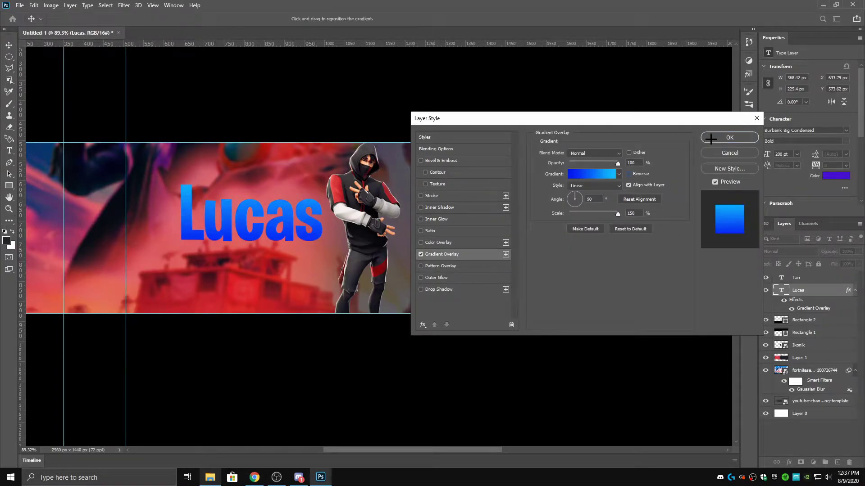
pyautogui.click(720, 139)
# - Give Tan a Gradient Overlay running from white to grey
pyautogui.click(480, 227)
pyautogui.doubleClick(813, 277)
pyautogui.moveTo(585, 110); pyautogui.dragTo(701, 111)
pyautogui.click(557, 254)
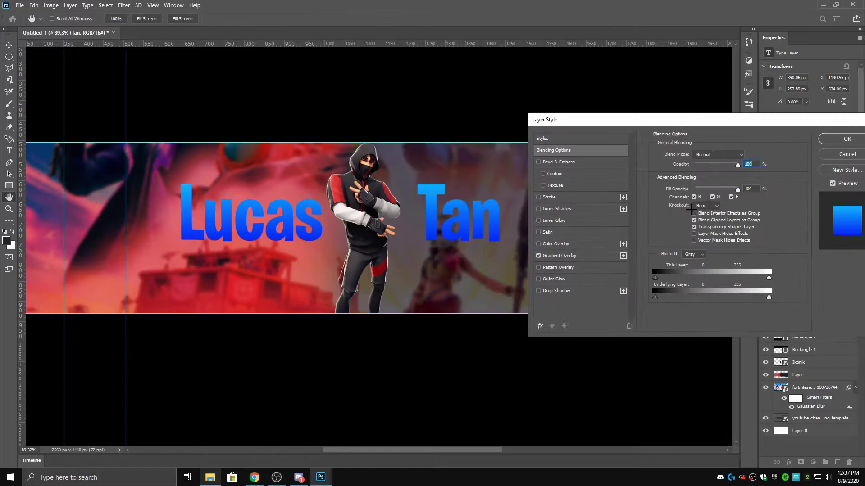
pyautogui.click(718, 175)
pyautogui.doubleClick(720, 238)
pyautogui.moveTo(531, 135); pyautogui.dragTo(469, 115)
pyautogui.click(725, 128)
pyautogui.click(709, 91)
pyautogui.click(847, 139)
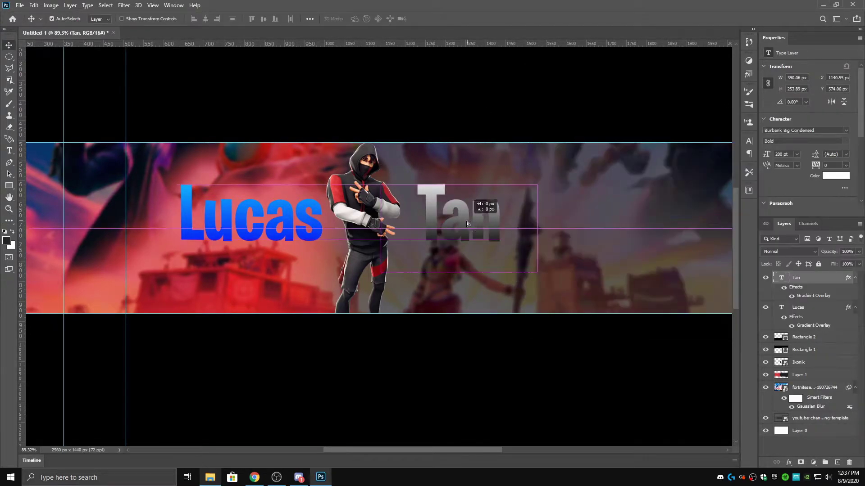
pyautogui.scroll(-3, 269, 250)
# - Duplicate the Lucas text layer and add a new empty Layer 2
pyautogui.click(842, 293)
pyautogui.hotkey('ctrl', 'j')
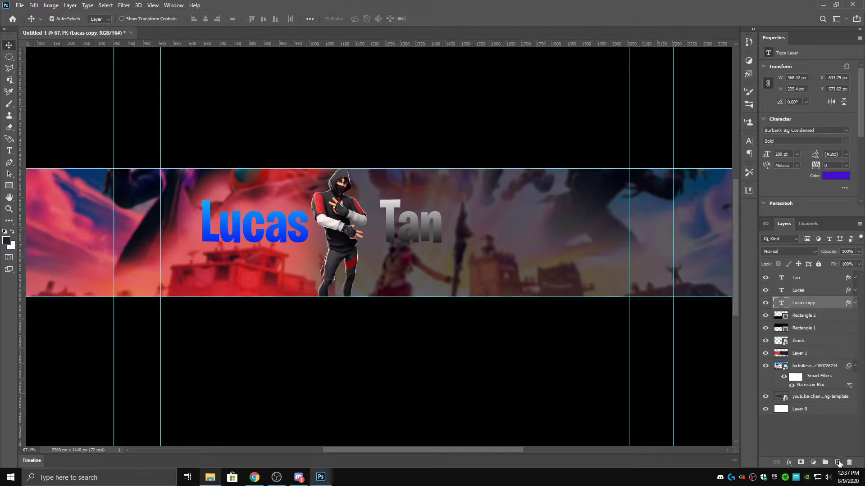
pyautogui.click(837, 462)
# - Give Lucas copy a solid Color Overlay using the blue sampled from the text
pyautogui.doubleClick(824, 315)
pyautogui.click(550, 245)
pyautogui.click(826, 137)
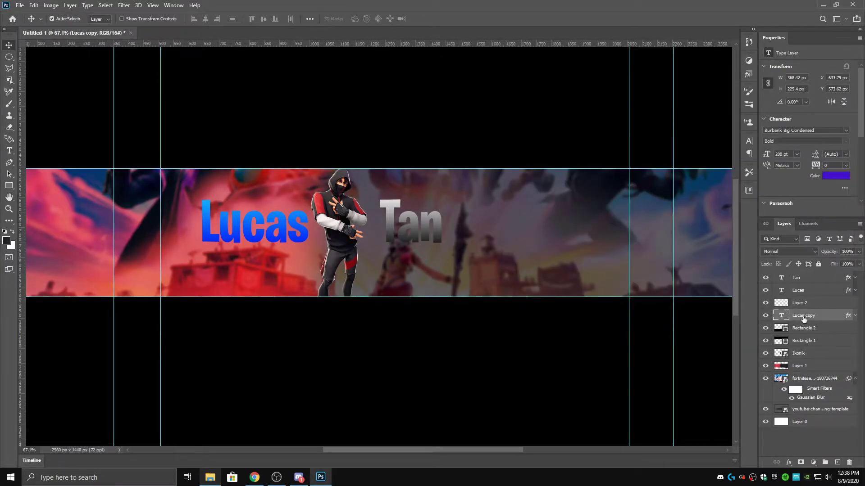
pyautogui.click(804, 302)
pyautogui.press('i')
pyautogui.click(8, 240)
pyautogui.click(725, 142)
pyautogui.doubleClick(824, 316)
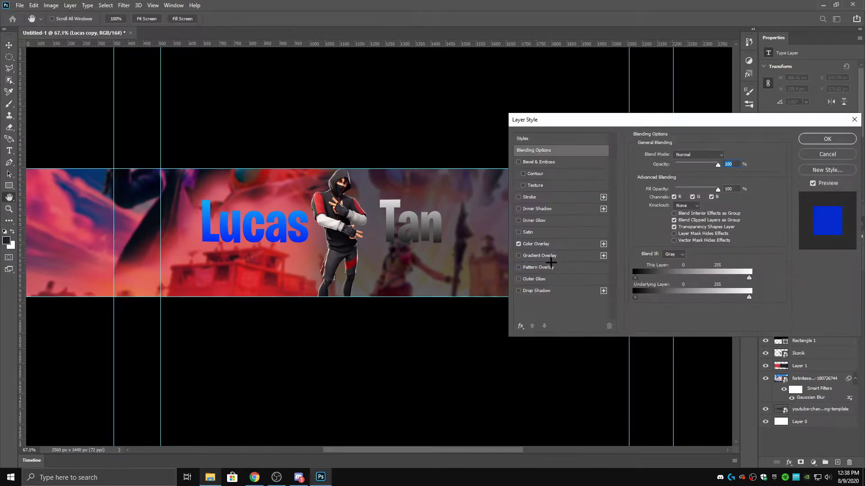
pyautogui.click(550, 245)
pyautogui.click(712, 151)
pyautogui.click(725, 128)
pyautogui.click(827, 139)
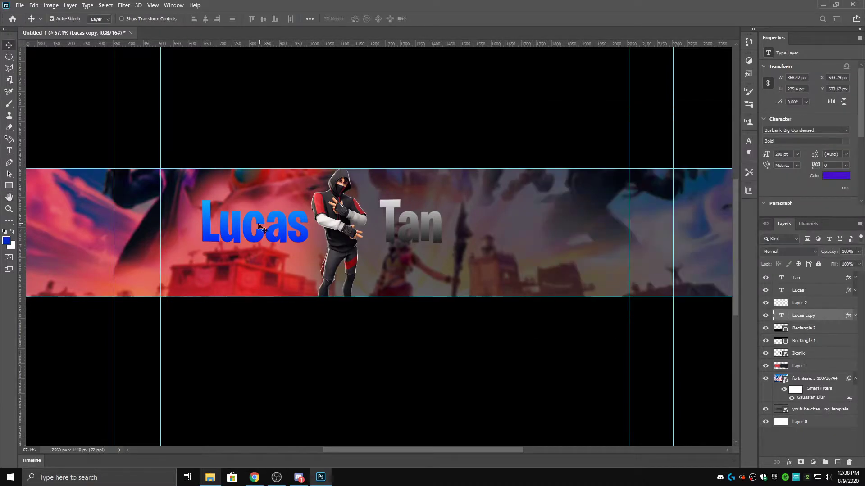
# - Scale Lucas copy down to about 92% behind the Lucas text
pyautogui.click(804, 303)
pyautogui.press('v')
pyautogui.scroll(3, 150, 206)
pyautogui.scroll(-1, 190, 250)
pyautogui.click(270, 243)
pyautogui.hotkey('ctrl', 't')
pyautogui.moveTo(433, 185); pyautogui.dragTo(418, 199)
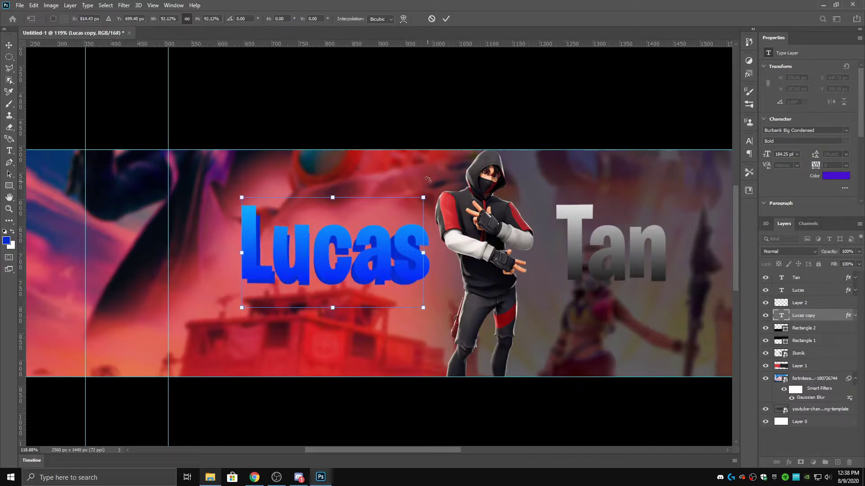
pyautogui.hotkey('alt', ']')
pyautogui.scroll(15, 205, 304)
# - Place Polygonal Lasso points on Layer 2 linking a Lucas letter corner to Lucas copy
pyautogui.click(241, 211)
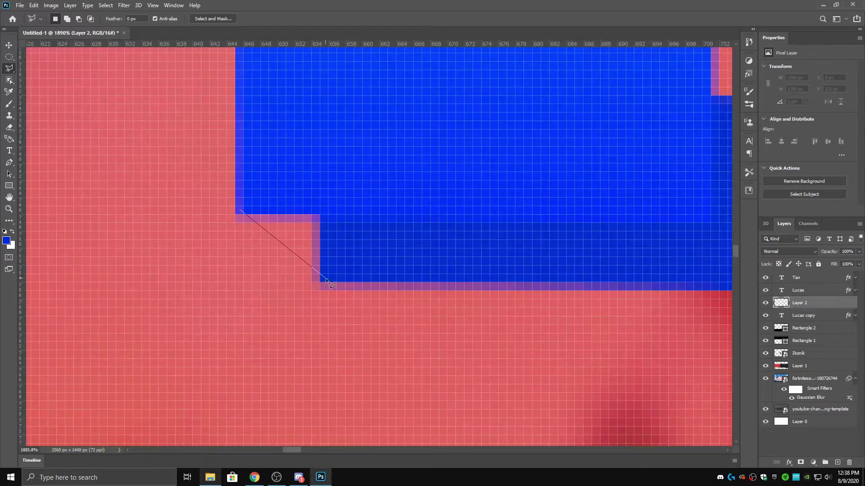
pyautogui.scroll(2, 415, 80)
pyautogui.scroll(-8, 661, 355)
pyautogui.scroll(9, 477, 155)
pyautogui.scroll(-8, 427, 135)
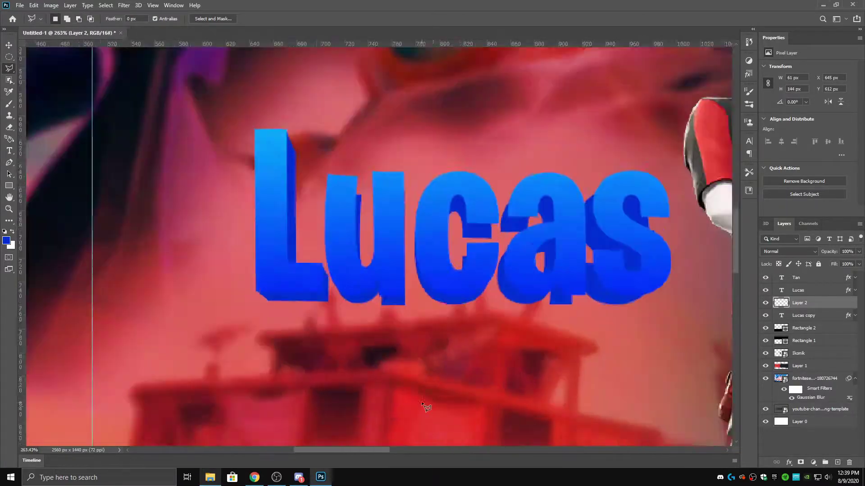
pyautogui.scroll(7, 392, 93)
pyautogui.scroll(-6, 308, 345)
pyautogui.scroll(7, 308, 344)
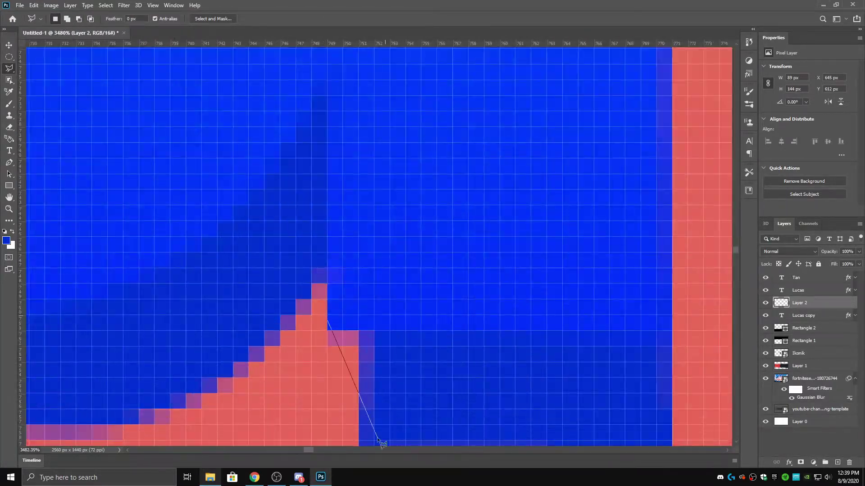
pyautogui.scroll(-3, 327, 166)
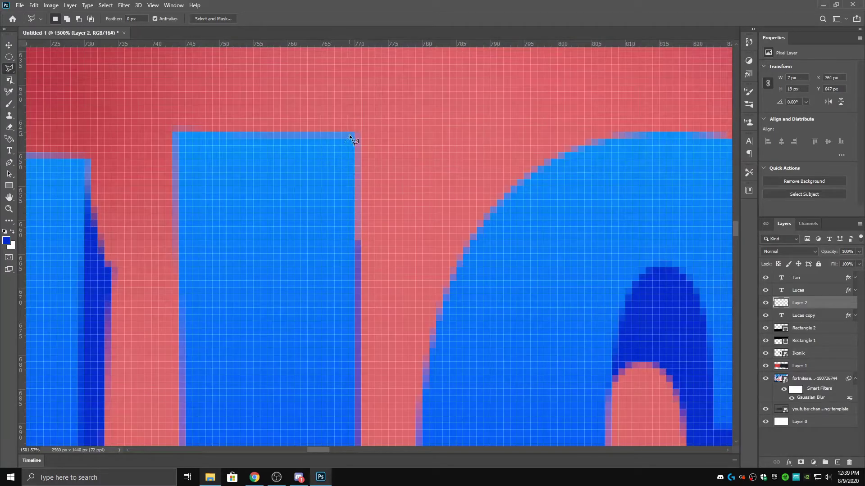
pyautogui.scroll(-8, 263, 274)
pyautogui.scroll(9, 465, 236)
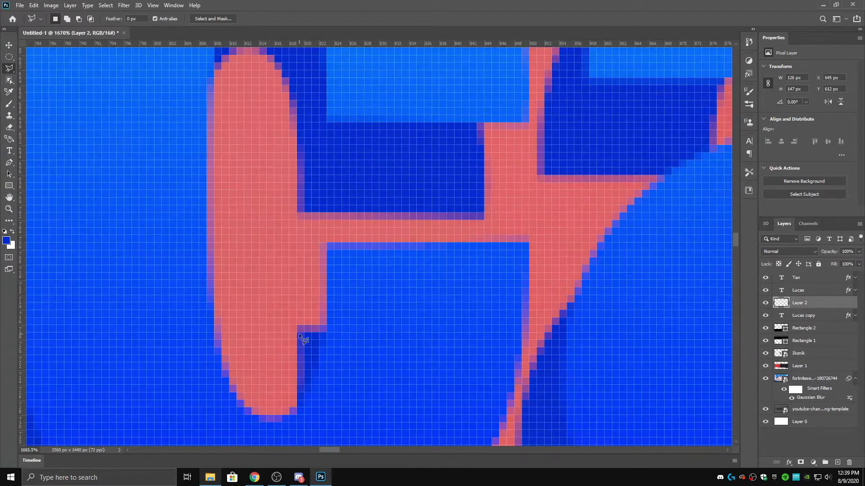
pyautogui.scroll(-4, 522, 124)
pyautogui.scroll(4, 476, 161)
pyautogui.scroll(-5, 441, 406)
pyautogui.scroll(5, 439, 403)
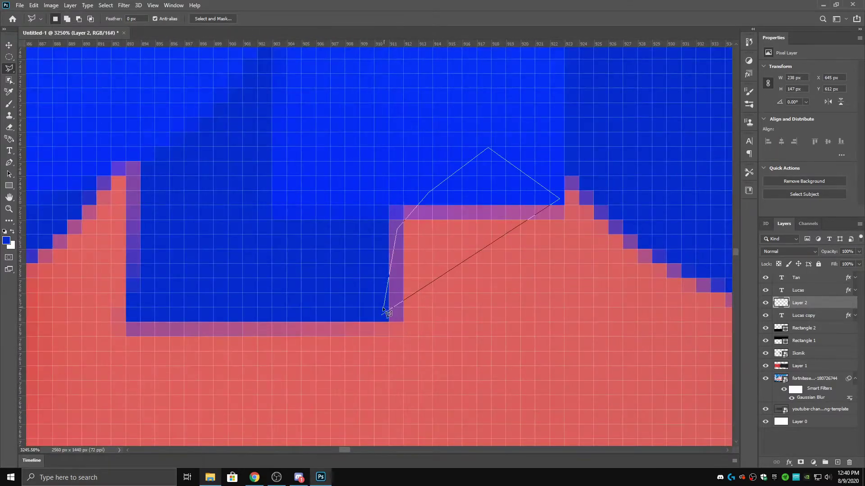
pyautogui.scroll(-7, 397, 259)
pyautogui.scroll(6, 403, 244)
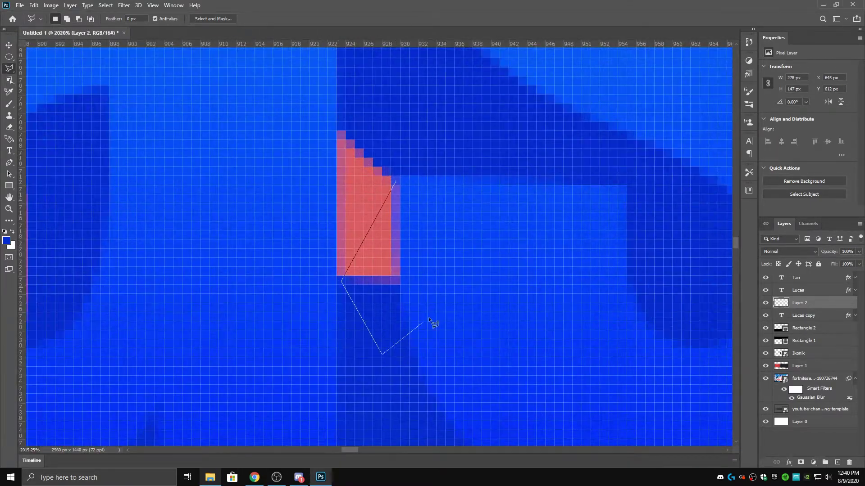
pyautogui.scroll(1, 397, 221)
pyautogui.hscroll(5, 405, 248)
pyautogui.scroll(-10, 549, 180)
pyautogui.scroll(1, 336, 179)
# - Add Outer Glow and Bevel & Emboss to the Lucas text style and apply it
pyautogui.doubleClick(810, 288)
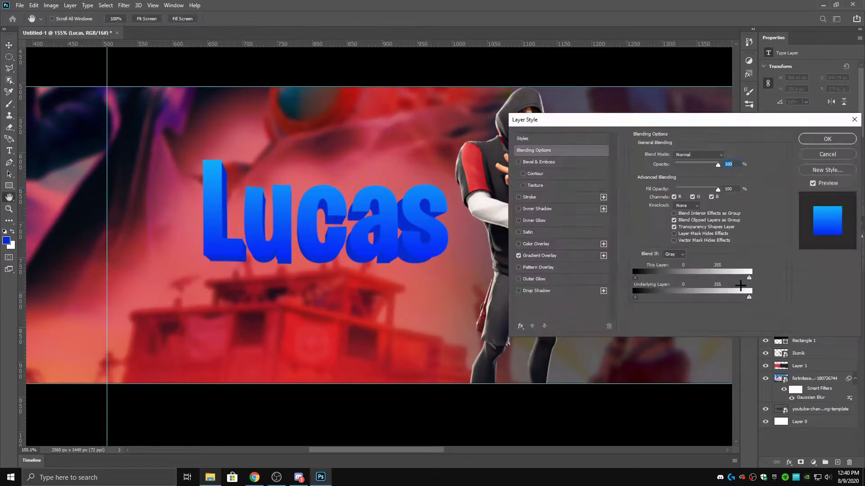
pyautogui.click(534, 279)
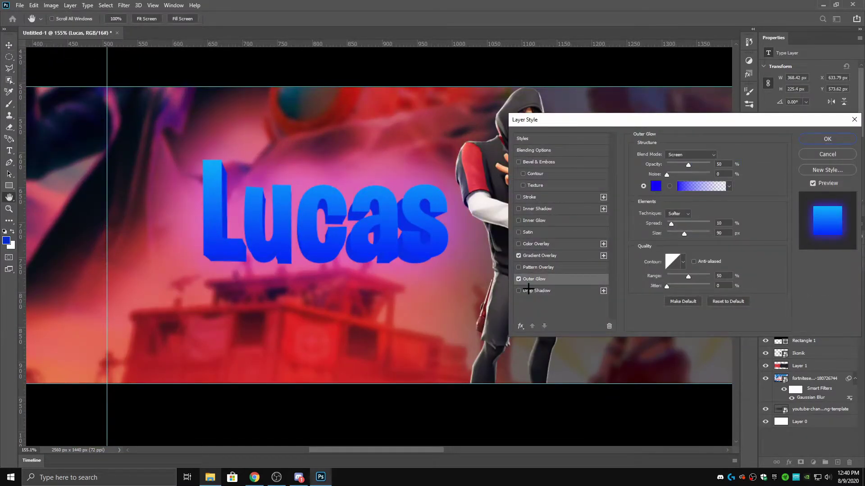
pyautogui.click(519, 162)
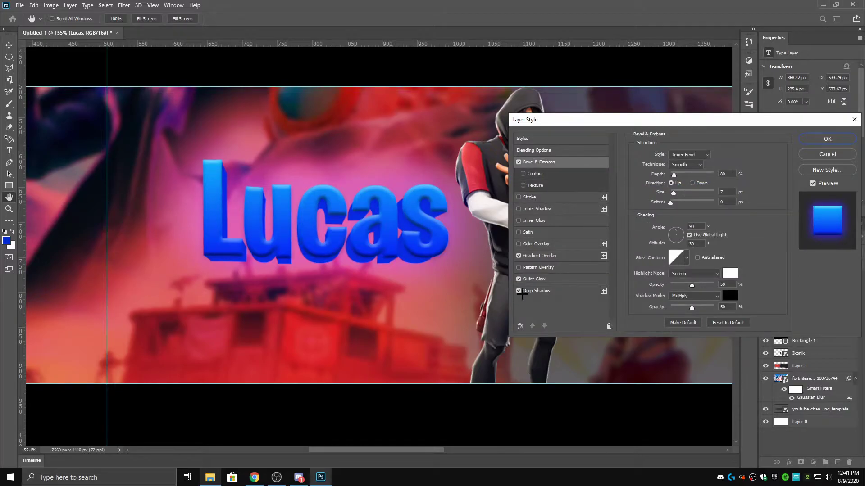
pyautogui.moveTo(789, 119); pyautogui.dragTo(695, 116)
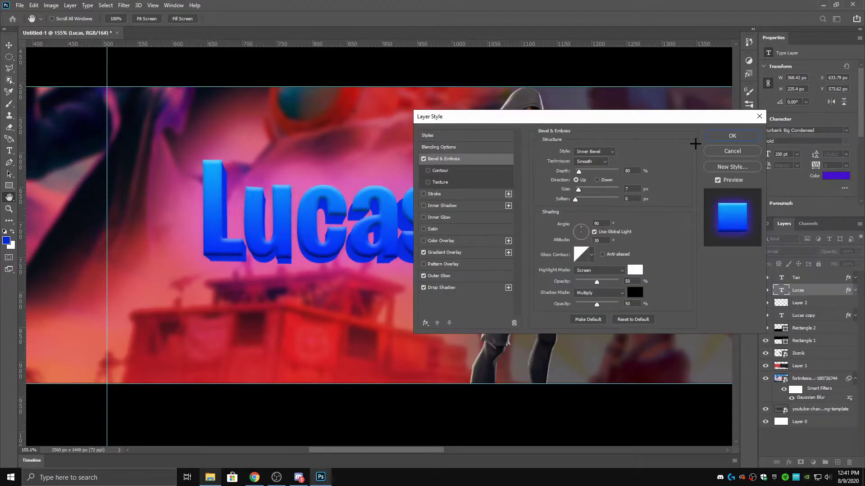
pyautogui.click(722, 137)
# - Select the Tan layer with the Move tool
pyautogui.scroll(-3, 378, 248)
pyautogui.press('v')
pyautogui.click(806, 278)
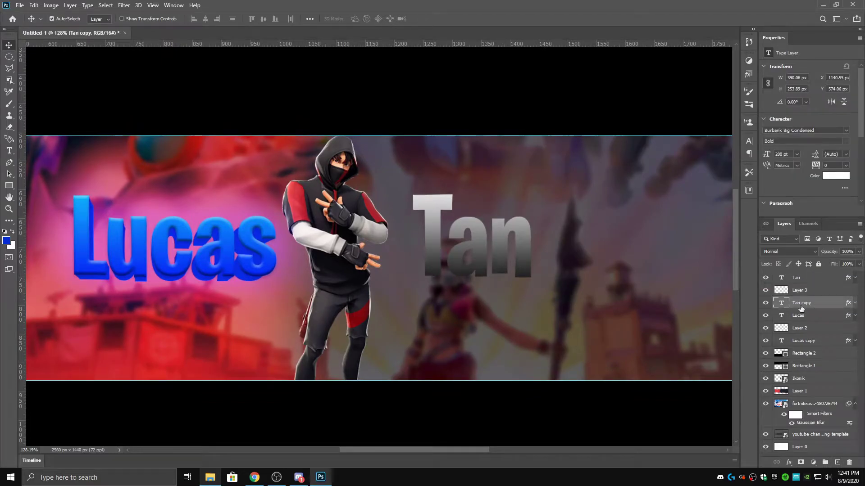
# - Set Tan copy's Color Overlay to grey
pyautogui.doubleClick(829, 302)
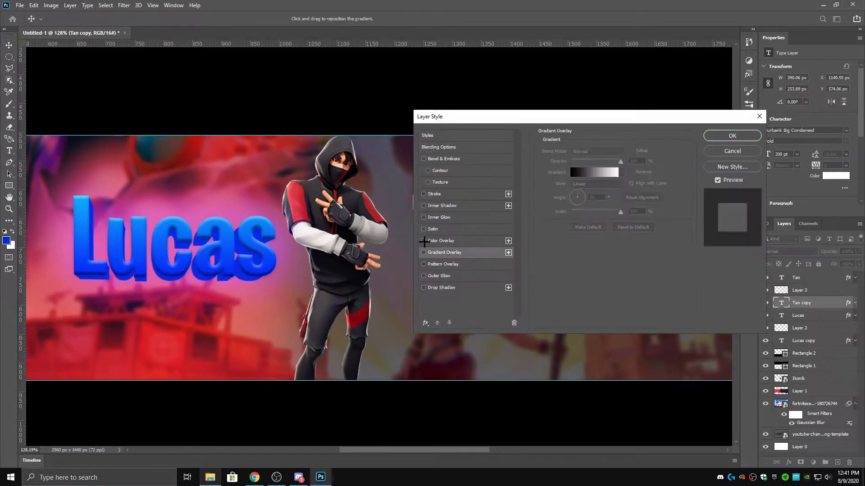
pyautogui.click(441, 241)
pyautogui.click(632, 152)
pyautogui.click(525, 197)
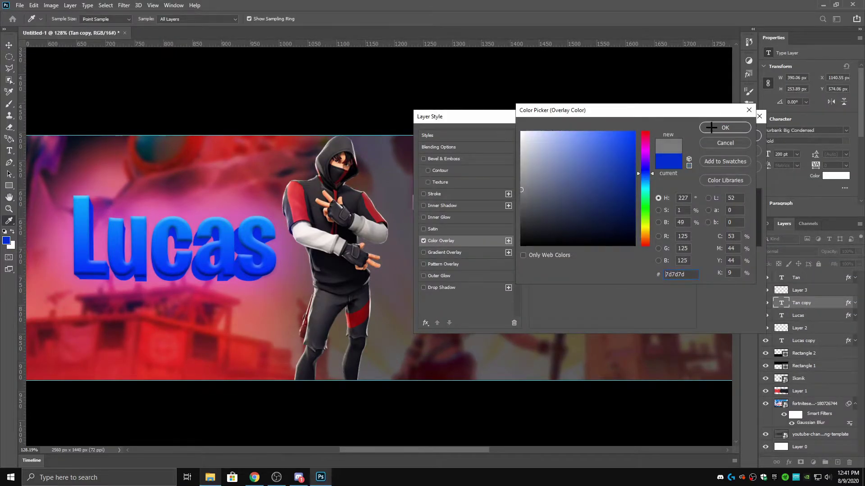
pyautogui.click(725, 127)
pyautogui.click(722, 137)
# - Shrink Tan copy to about 97.5%, nudge it into place behind Tan, and commit
pyautogui.hotkey('ctrl', 't')
pyautogui.moveTo(584, 174); pyautogui.dragTo(576, 182)
pyautogui.moveTo(543, 214); pyautogui.dragTo(544, 214)
pyautogui.press('Right')
pyautogui.press('Right')
pyautogui.press('Up')
pyautogui.click(446, 19)
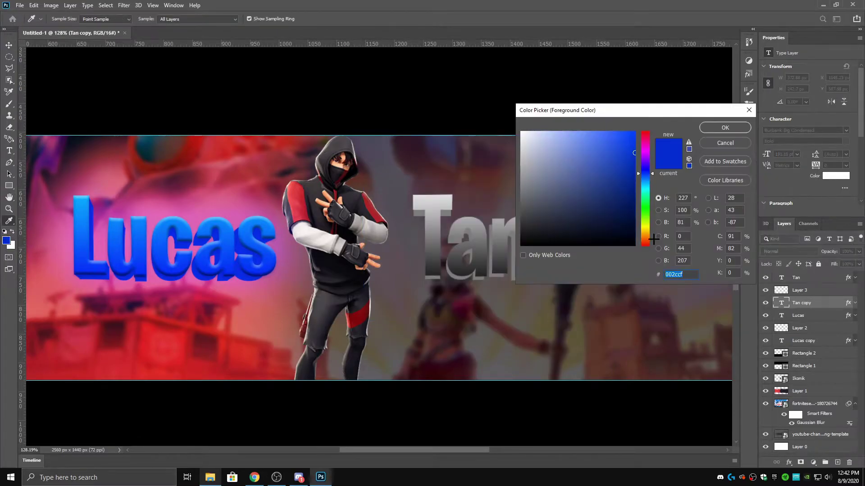
# - Outline the first gap in the Tan extrusion with the Polygonal Lasso
pyautogui.press('Return')
pyautogui.click(799, 290)
pyautogui.press('l')
pyautogui.scroll(10, 419, 190)
pyautogui.click(414, 172)
pyautogui.click(392, 160)
pyautogui.click(373, 185)
pyautogui.click(396, 246)
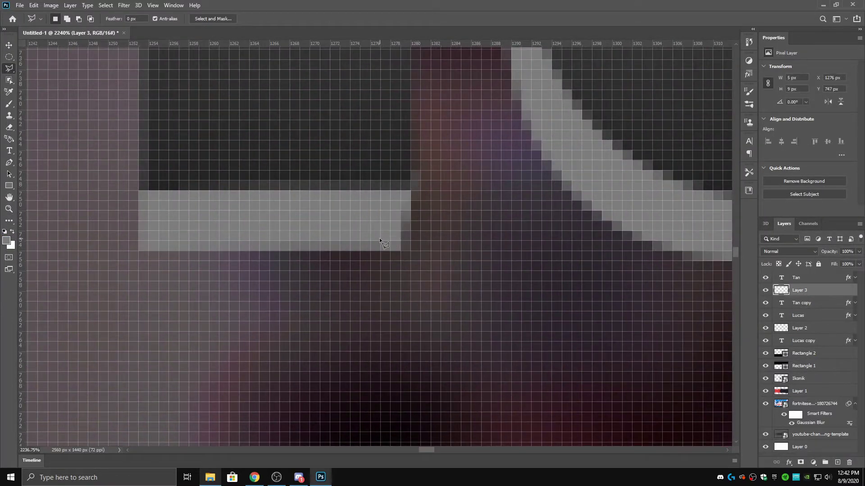
# - Add the last corner to close the gap outline in the Tan extrusion
pyautogui.scroll(-5, 399, 218)
pyautogui.scroll(4, 594, 158)
pyautogui.click(538, 207)
pyautogui.scroll(3, 601, 232)
pyautogui.scroll(2, 556, 204)
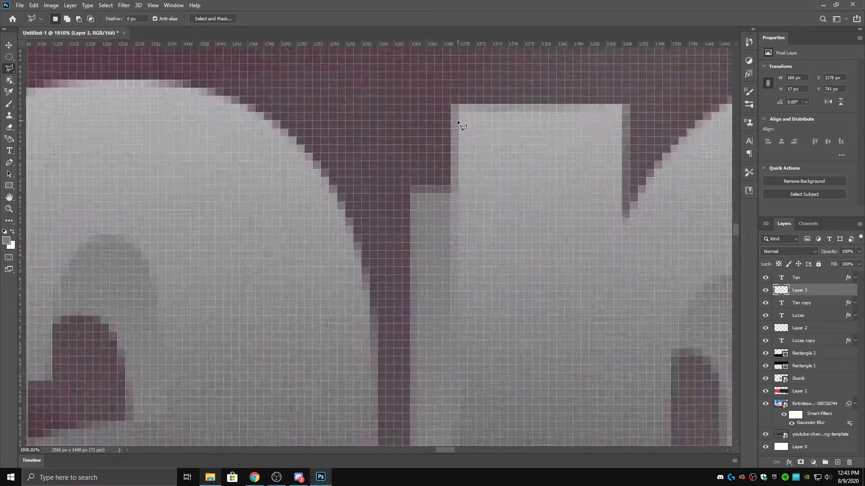
pyautogui.scroll(-4, 455, 112)
pyautogui.scroll(3, 428, 254)
pyautogui.scroll(-6, 405, 280)
pyautogui.scroll(-3, 388, 301)
pyautogui.scroll(2, 453, 347)
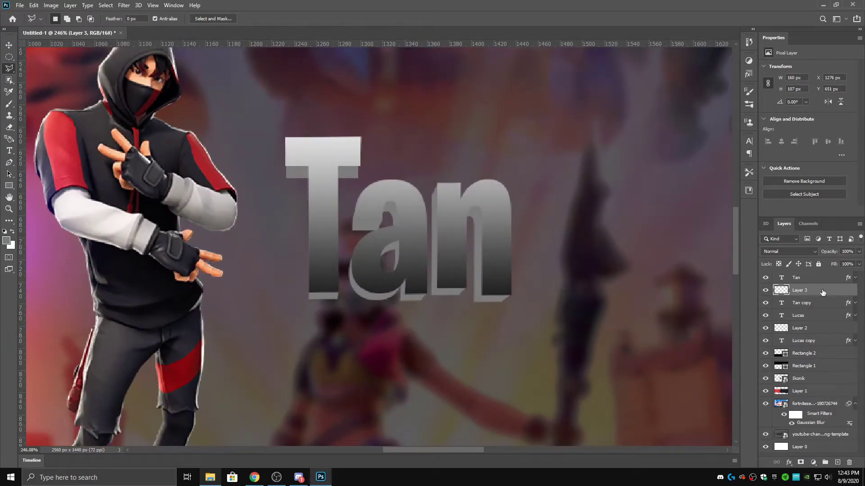
# - Change Tan copy's Color Overlay to the darker grey 767779
pyautogui.doubleClick(803, 299)
pyautogui.click(480, 242)
pyautogui.click(634, 156)
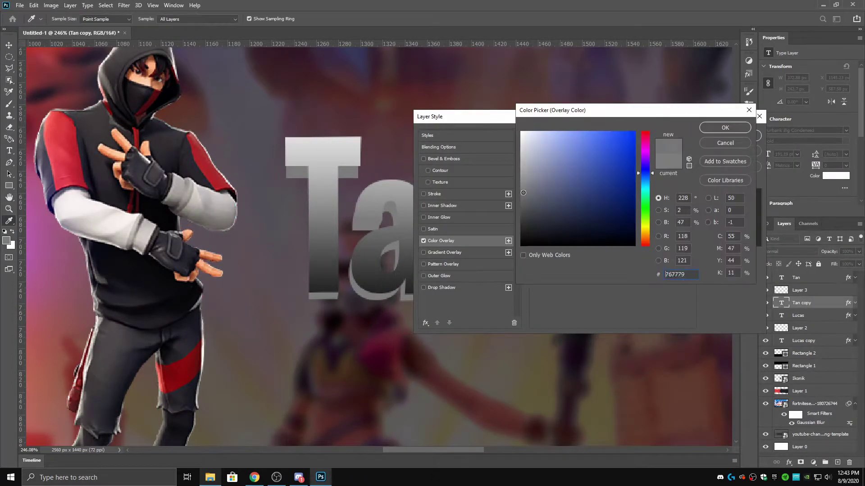
pyautogui.press('Return')
pyautogui.press('Return')
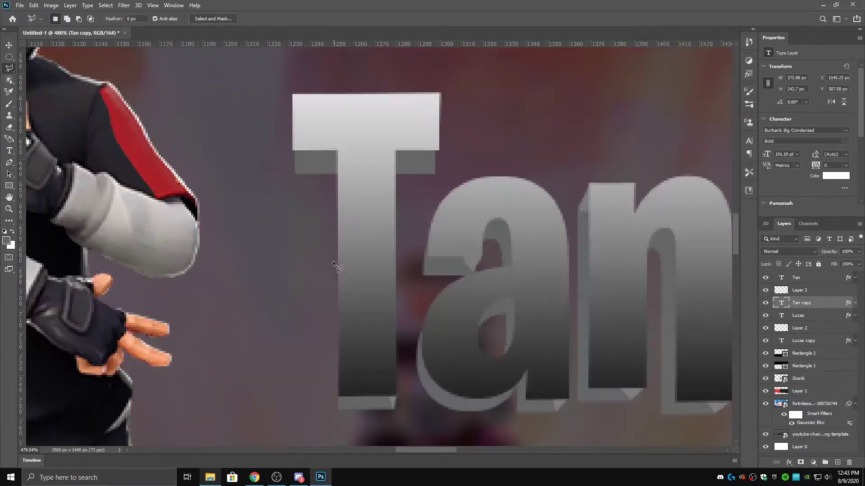
# - Fill the outlined gap on Layer 3, then outline and close another gap
pyautogui.scroll(5, 406, 208)
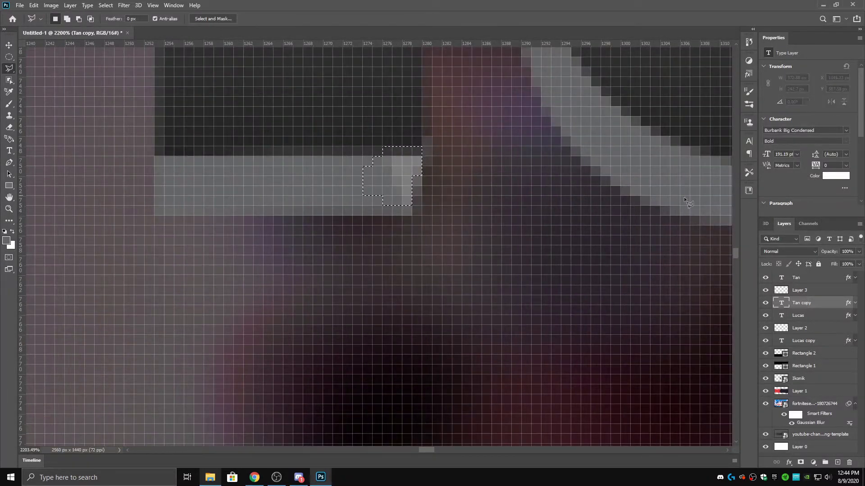
pyautogui.hotkey('alt', ']')
pyautogui.hotkey('ctrl', 'd')
pyautogui.scroll(2, 455, 304)
pyautogui.click(617, 207)
pyautogui.scroll(-5, 628, 177)
pyautogui.scroll(5, 628, 177)
pyautogui.hotkey('ctrl', 'd')
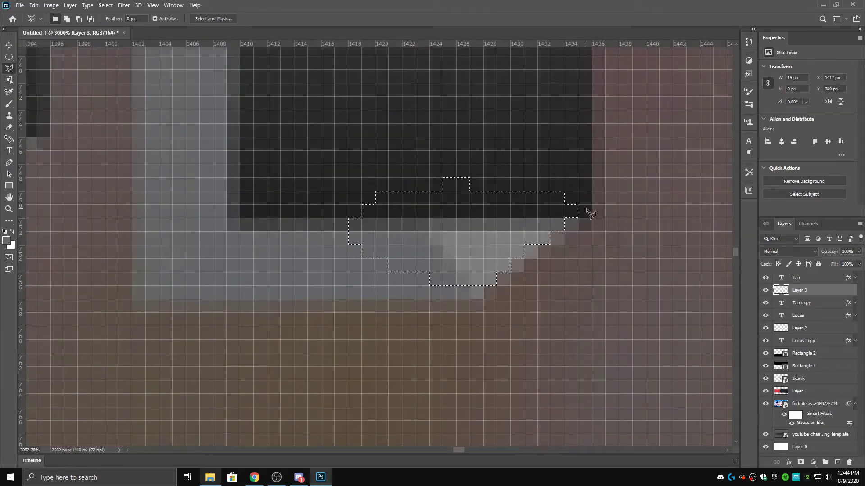
# - Start outlining another gap in the Tan extrusion
pyautogui.scroll(-5, 592, 212)
pyautogui.scroll(4, 450, 190)
pyautogui.click(437, 199)
pyautogui.scroll(-10, 415, 204)
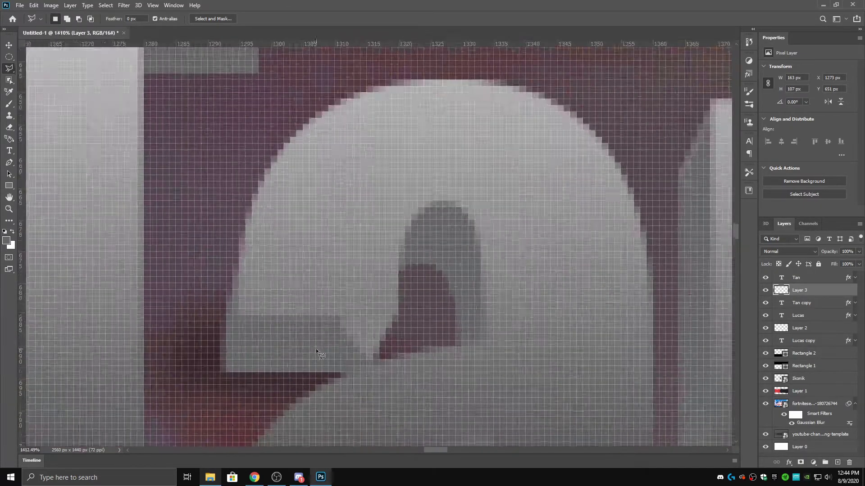
pyautogui.scroll(5, 151, 311)
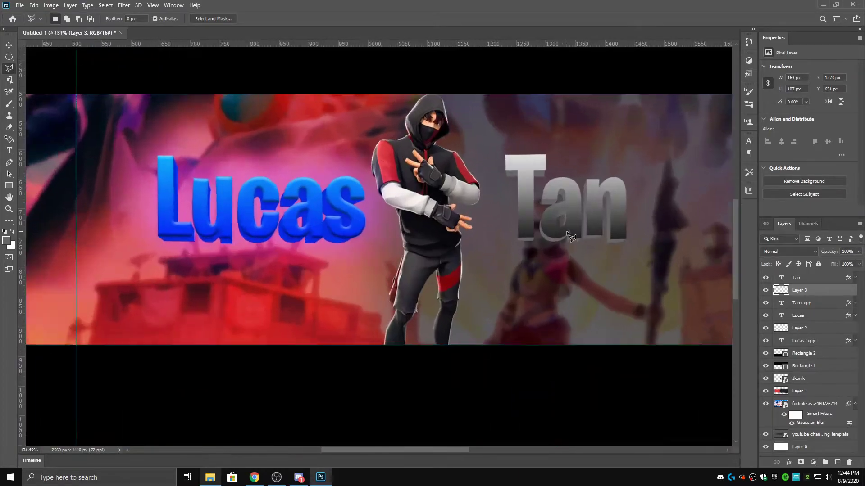
# - Change the Tan layer's Outer Glow colour from purple to grey and apply the style
pyautogui.doubleClick(811, 278)
pyautogui.moveTo(536, 118); pyautogui.dragTo(445, 254)
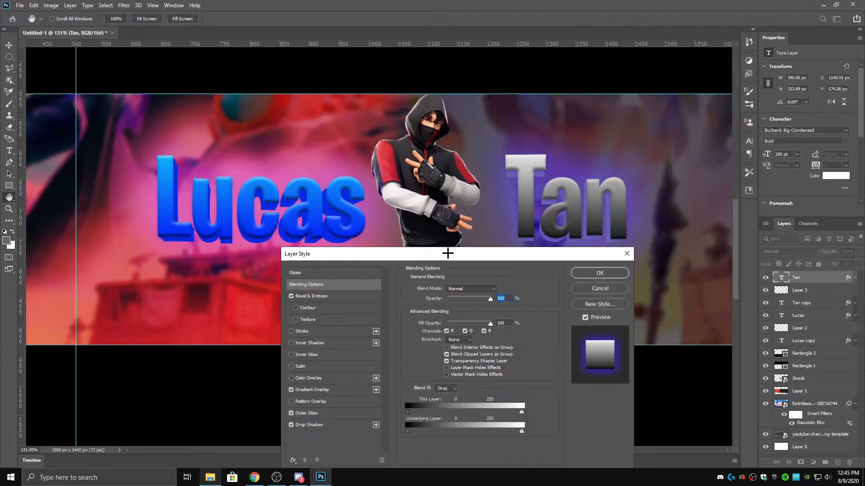
pyautogui.click(348, 410)
pyautogui.click(469, 318)
pyautogui.click(625, 195)
pyautogui.press('Return')
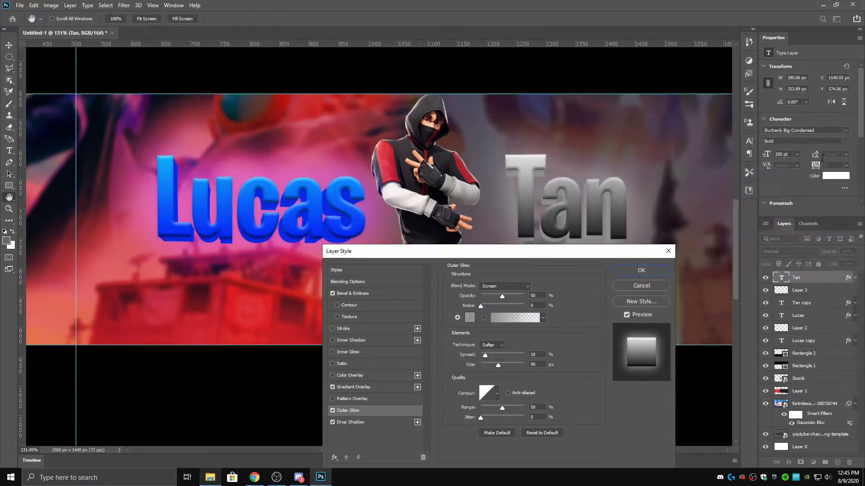
pyautogui.press('Return')
pyautogui.press('l')
pyautogui.scroll(-3, 469, 283)
pyautogui.scroll(2, 257, 280)
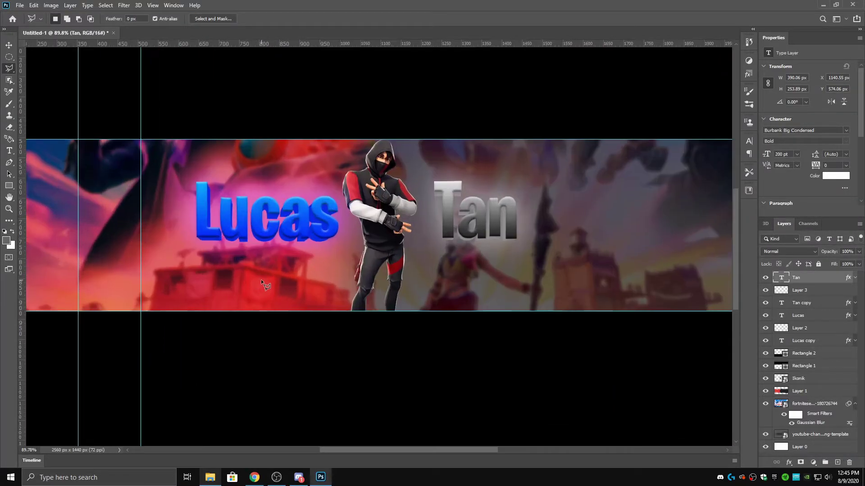
pyautogui.scroll(3, 577, 252)
pyautogui.scroll(-4, 574, 252)
pyautogui.scroll(2, 423, 277)
pyautogui.scroll(-3, 422, 277)
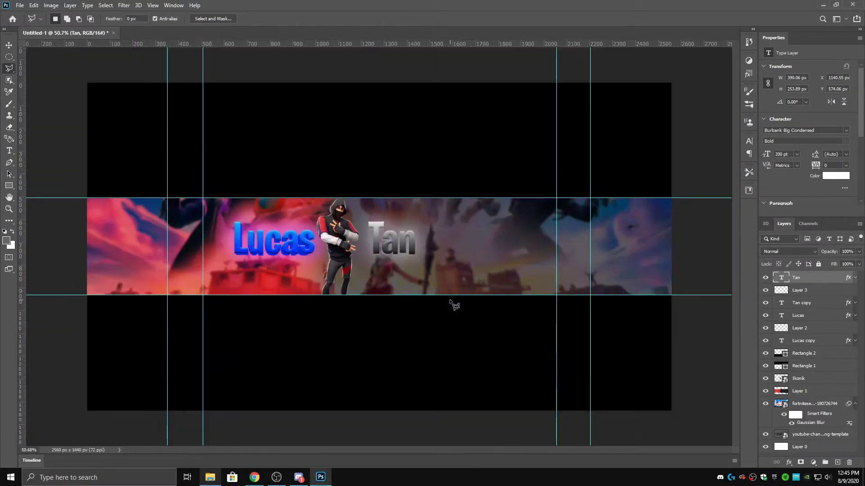
pyautogui.scroll(3, 452, 305)
# - Place the Lightning (1) image from Downloads onto the banner
pyautogui.click(210, 477)
pyautogui.moveTo(436, 118); pyautogui.dragTo(536, 223)
pyautogui.scroll(-2, 536, 223)
pyautogui.scroll(1, 294, 353)
pyautogui.press('Escape')
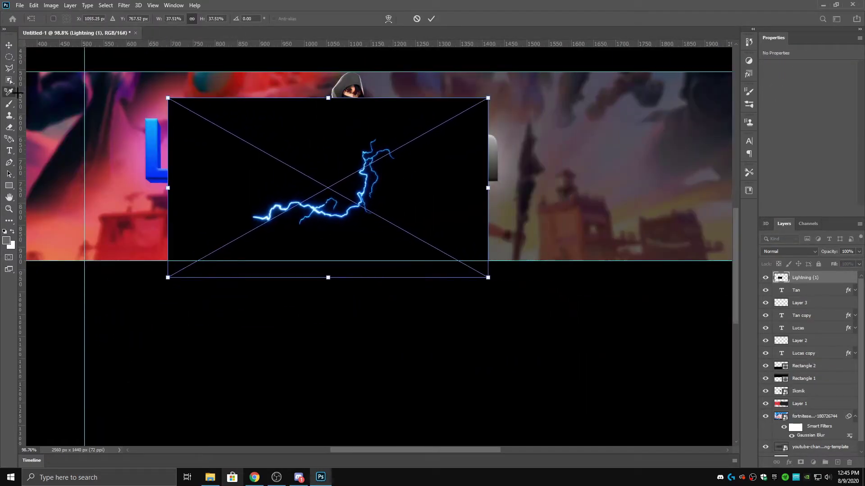
# - Switch to the Magnetic Lasso to start removing the lightning's black background
pyautogui.press('i')
pyautogui.click(9, 221)
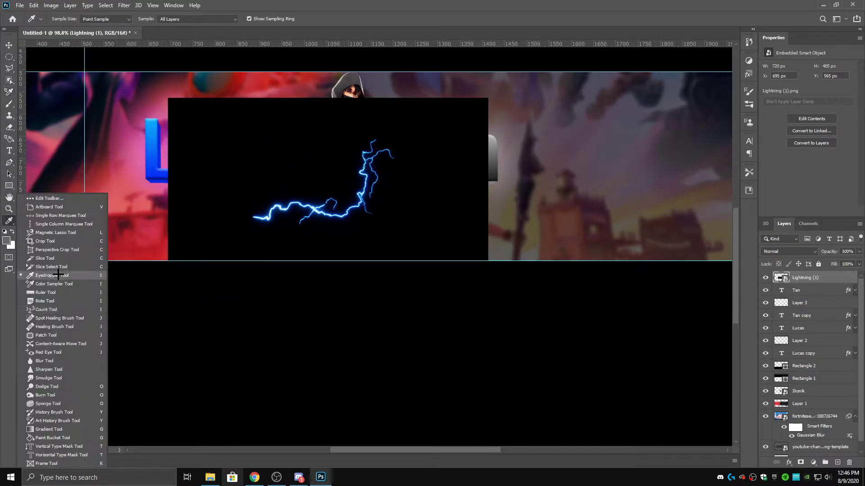
pyautogui.click(40, 263)
pyautogui.scroll(5, 390, 162)
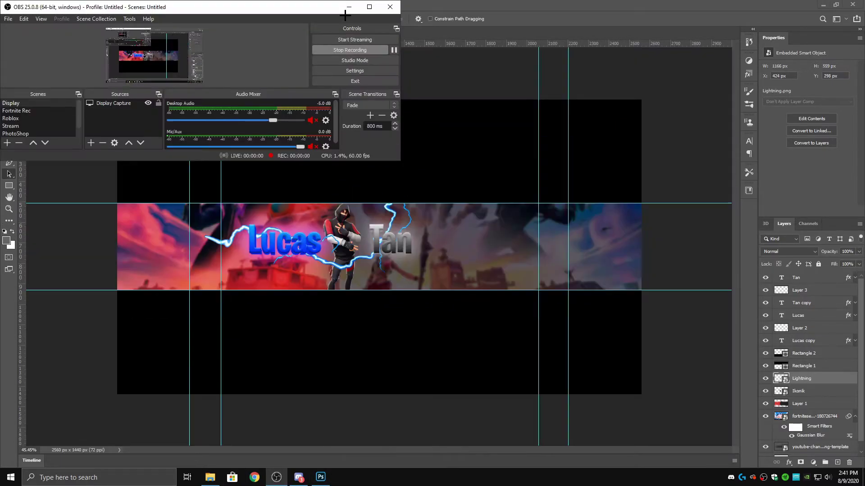
pyautogui.click(349, 7)
pyautogui.scroll(2, 272, 280)
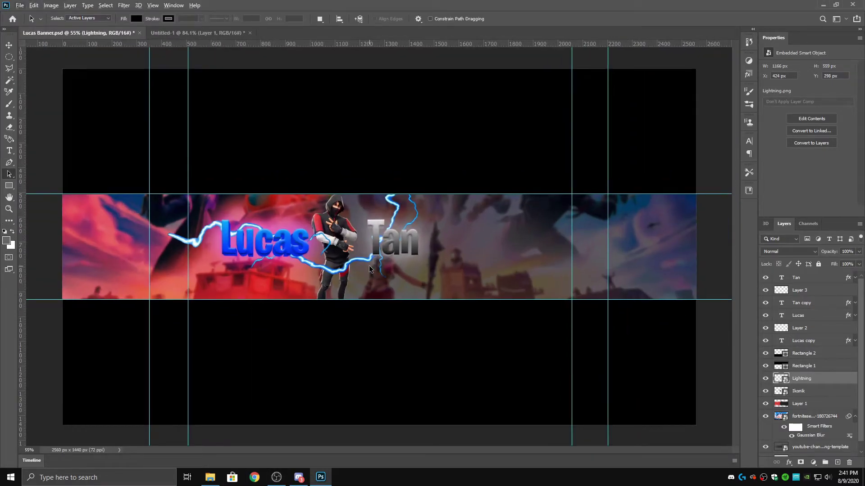
pyautogui.press('h')
pyautogui.scroll(5, 361, 246)
pyautogui.scroll(-3, 361, 246)
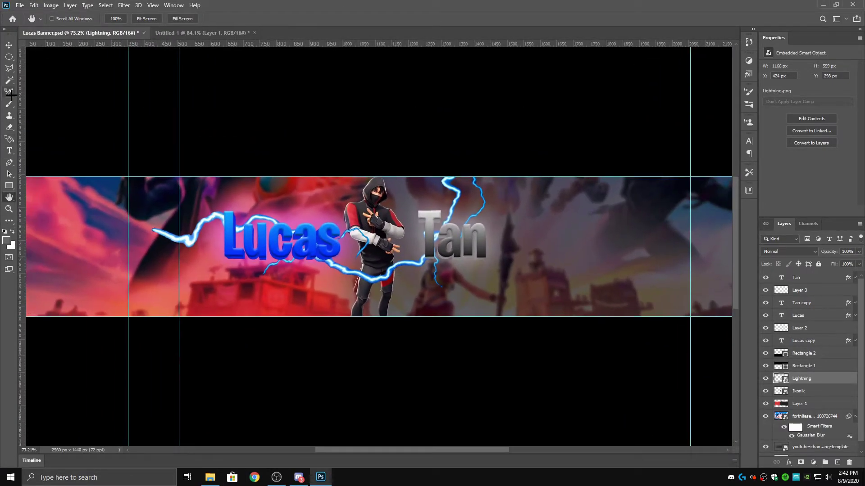
# - Add a new top layer and paint the banner's left, bottom and right edges black
pyautogui.press('b')
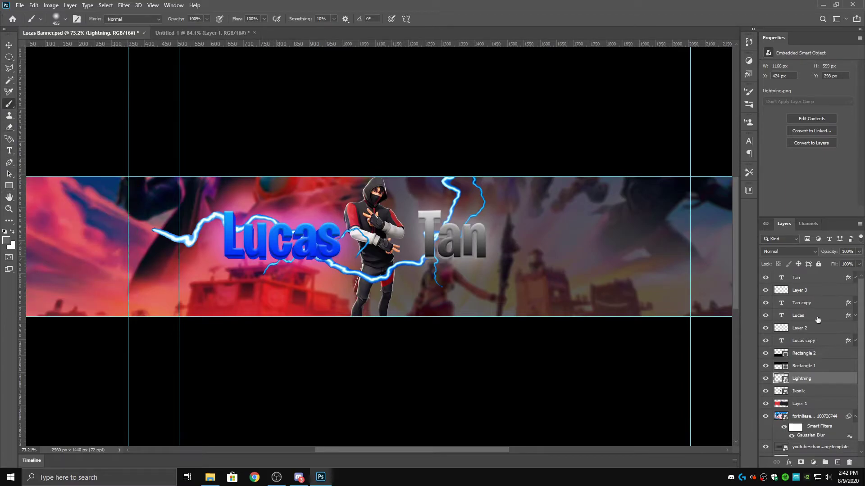
pyautogui.click(812, 290)
pyautogui.click(837, 463)
pyautogui.moveTo(799, 290); pyautogui.dragTo(799, 274)
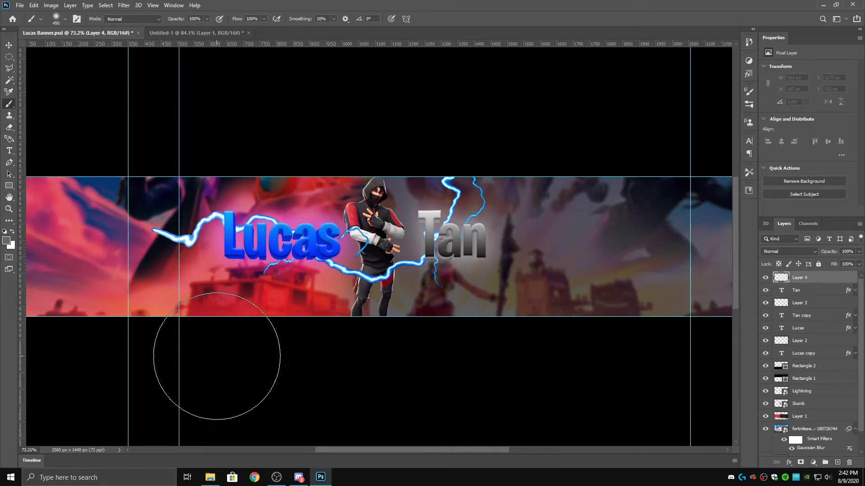
pyautogui.scroll(-2, 212, 347)
pyautogui.click(7, 240)
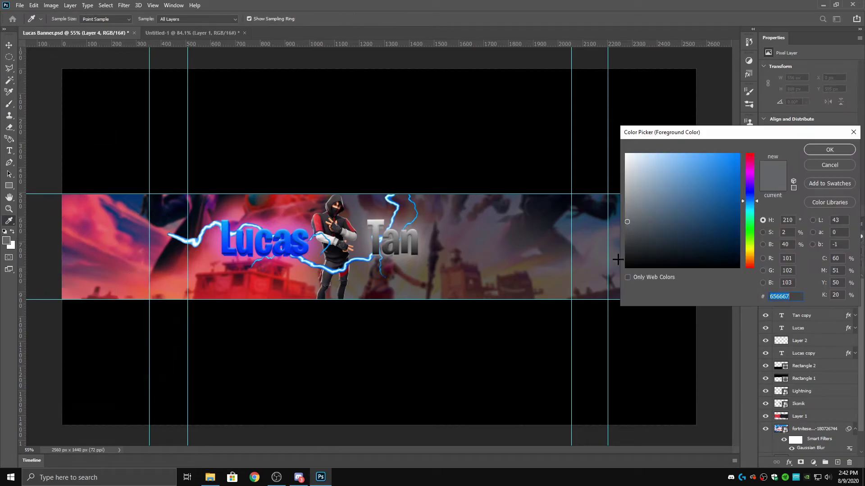
pyautogui.write('000000')
pyautogui.press('Return')
pyautogui.moveTo(365, 171)
pyautogui.mouseDown()
pyautogui.moveTo(58, 260)
pyautogui.moveTo(556, 323)
pyautogui.moveTo(579, 270)
pyautogui.moveTo(675, 246)
pyautogui.mouseUp()
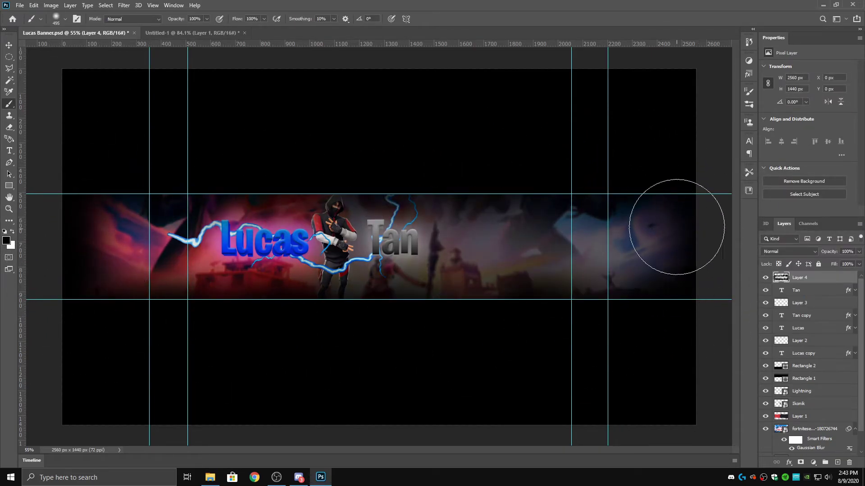
# - Blend Layer 4 in Soft Light and add a Hue/Saturation adjustment above it
pyautogui.click(788, 251)
pyautogui.click(775, 354)
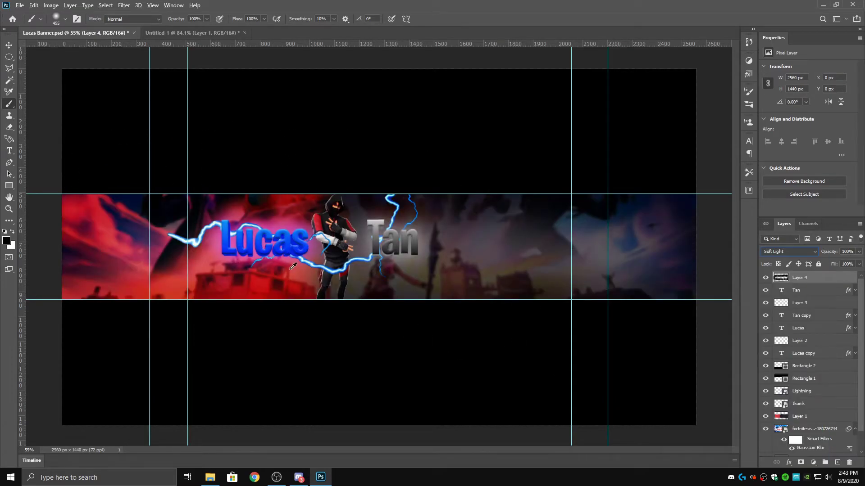
pyautogui.click(748, 60)
pyautogui.click(666, 88)
pyautogui.moveTo(808, 118); pyautogui.dragTo(809, 120)
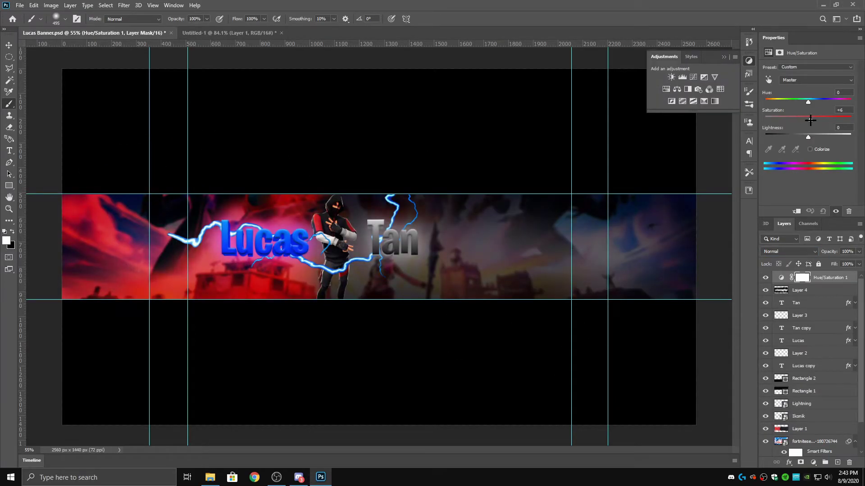
# - Lower Layer 4's opacity to about 50%
pyautogui.click(806, 290)
pyautogui.click(858, 252)
pyautogui.moveTo(858, 262); pyautogui.dragTo(837, 262)
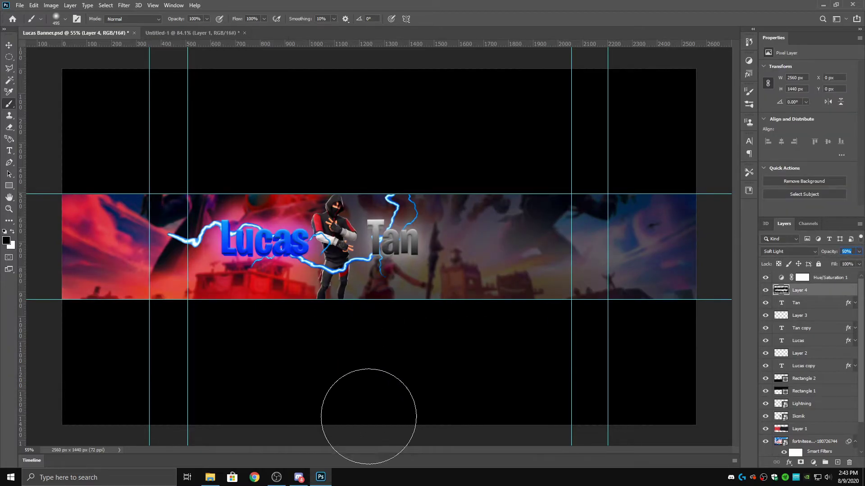
pyautogui.press('v')
pyautogui.press('super')
pyautogui.press('Escape')
# - Move the Twitch and Instagram logos into a vertical stack beside the name text
pyautogui.scroll(1, 325, 249)
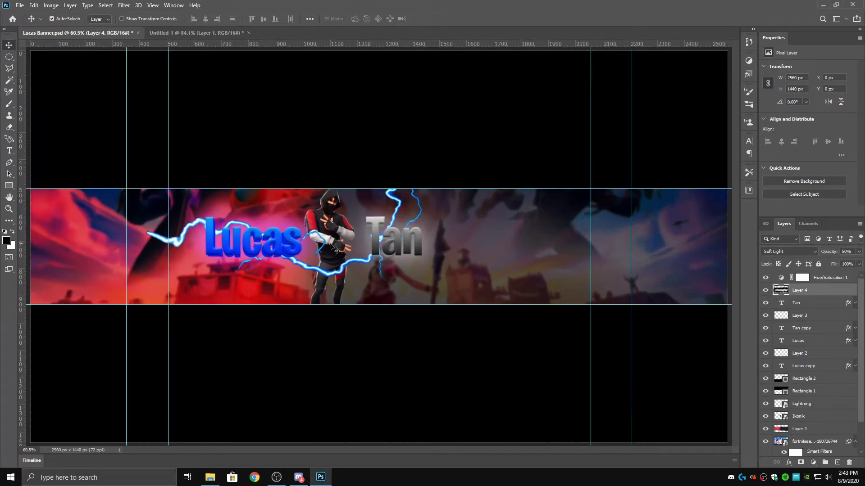
pyautogui.press('h')
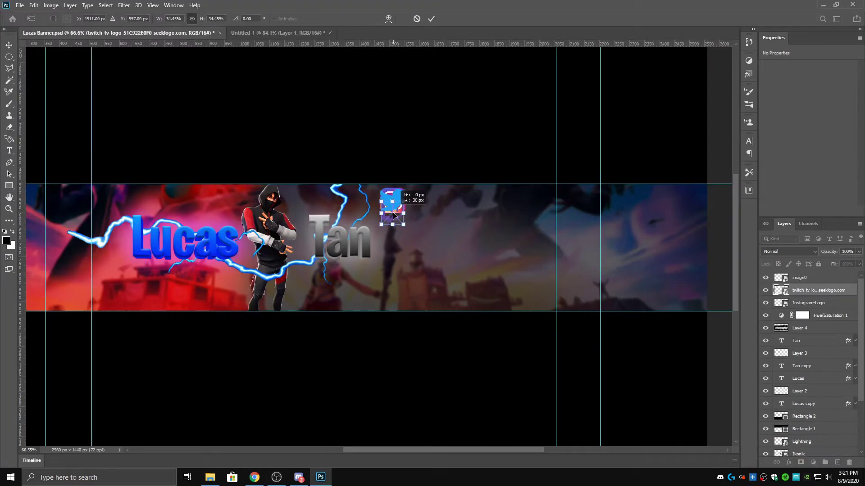
pyautogui.moveTo(391, 201); pyautogui.dragTo(391, 288)
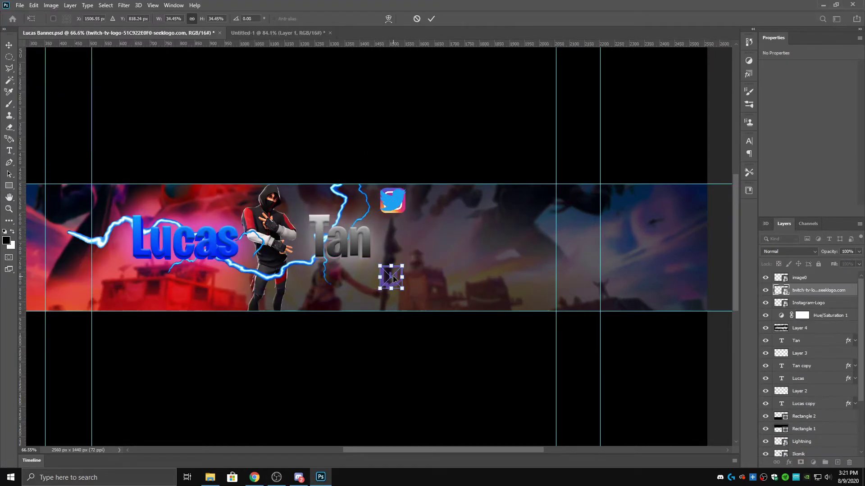
pyautogui.click(431, 20)
pyautogui.moveTo(393, 200); pyautogui.dragTo(394, 205)
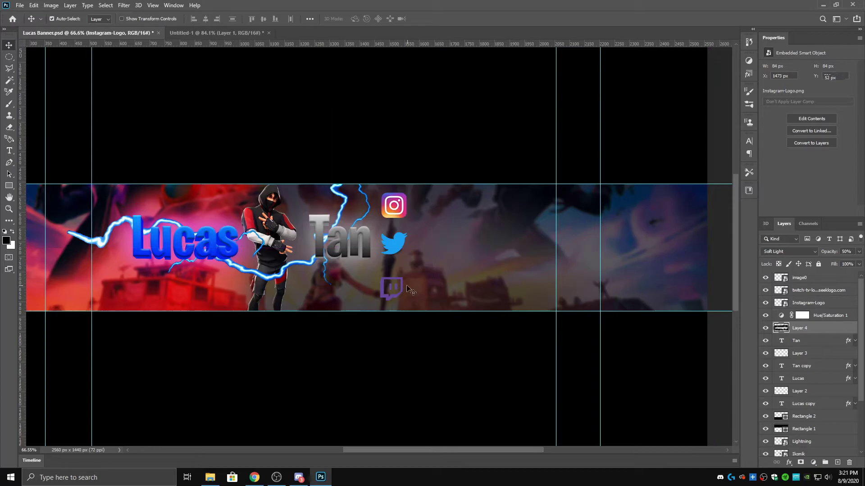
pyautogui.moveTo(408, 288); pyautogui.dragTo(406, 287)
pyautogui.hotkey('ctrl', 'z')
pyautogui.hotkey('ctrl', 'shift', 'z')
# - Draw a text box beside the Instagram logo
pyautogui.scroll(-3, 407, 274)
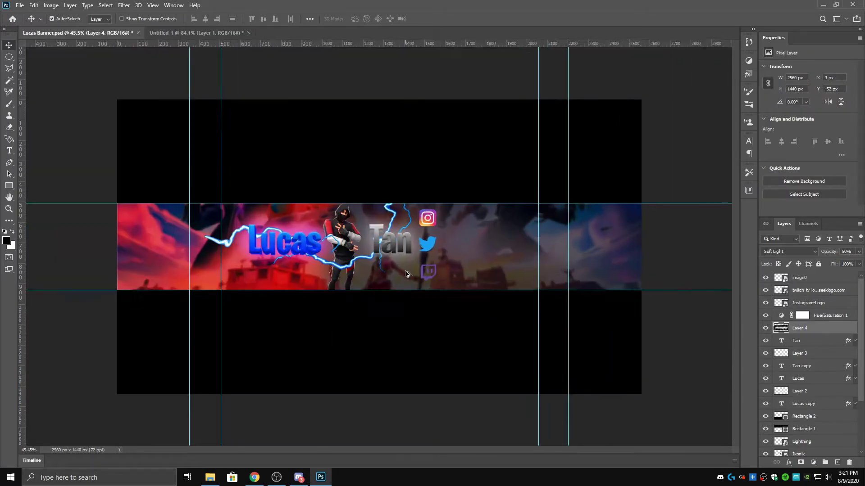
pyautogui.scroll(3, 407, 273)
pyautogui.press('t')
pyautogui.moveTo(449, 154); pyautogui.dragTo(621, 191)
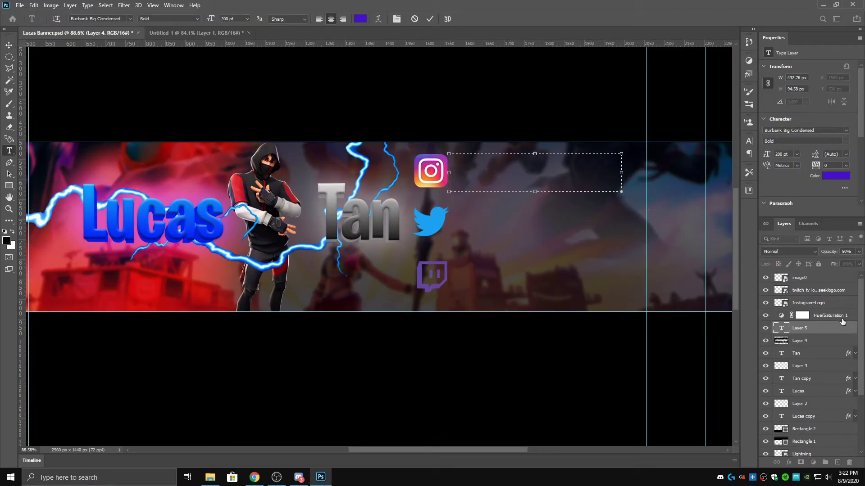
# - Type the Instagram handle in a text box beside the Instagram logo
pyautogui.press('Escape')
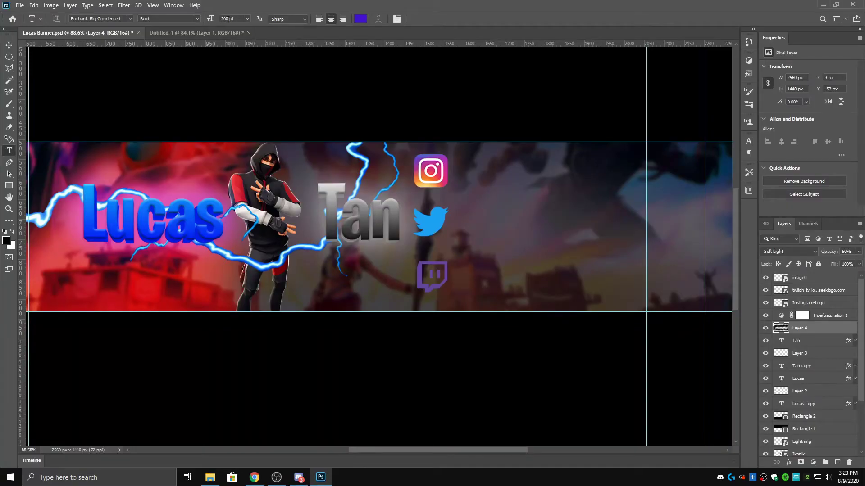
pyautogui.moveTo(455, 154); pyautogui.dragTo(605, 200)
pyautogui.press('BackSpace')
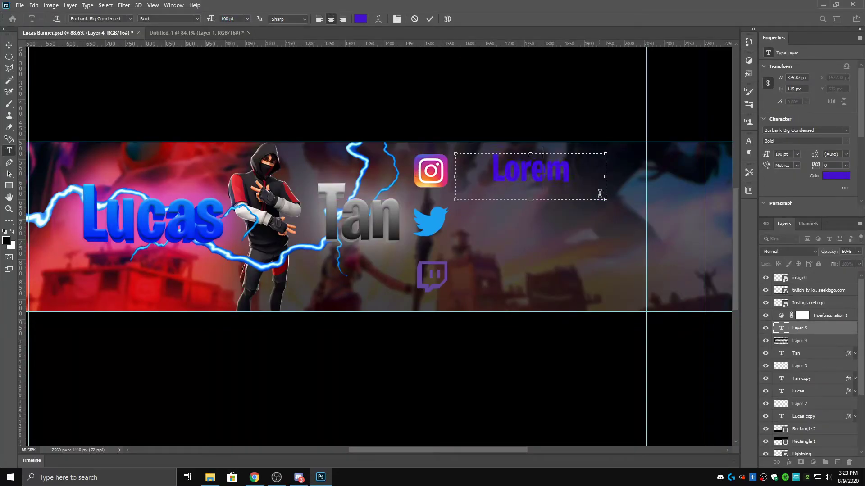
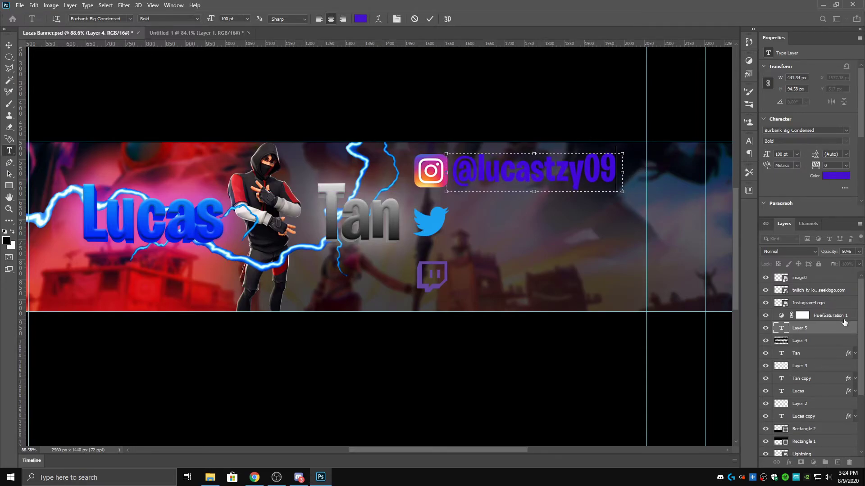
# - Give the handle a Gradient Overlay with a magenta f000ff left stop
pyautogui.doubleClick(837, 328)
pyautogui.click(349, 338)
pyautogui.click(499, 257)
pyautogui.click(579, 275)
pyautogui.write('f000ff')
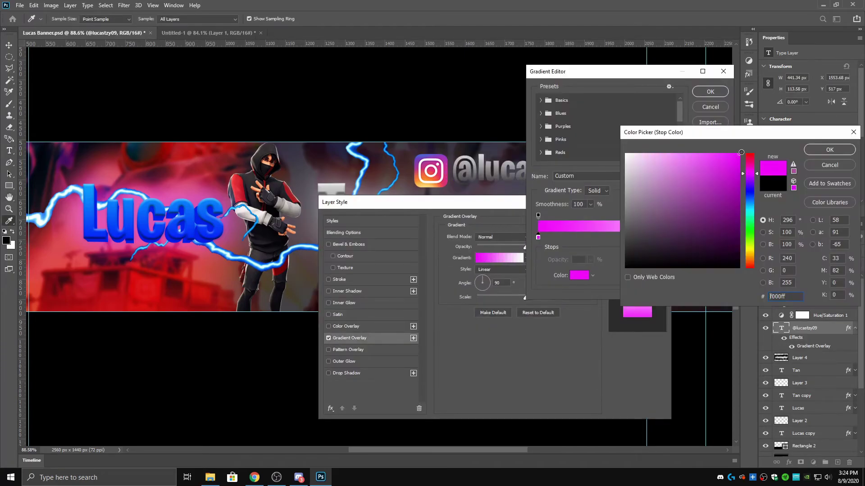
pyautogui.click(829, 149)
# - Set the right gradient stop to yellow and apply the magenta-to-yellow overlay
pyautogui.click(719, 237)
pyautogui.doubleClick(718, 238)
pyautogui.hotkey('ctrl', 'v')
pyautogui.click(829, 149)
pyautogui.click(633, 217)
pyautogui.click(538, 237)
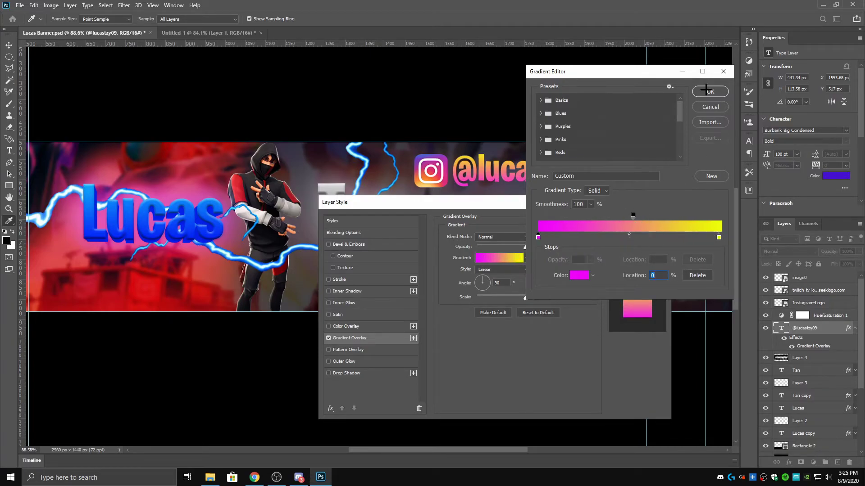
pyautogui.doubleClick(718, 237)
pyautogui.click(829, 150)
pyautogui.click(710, 92)
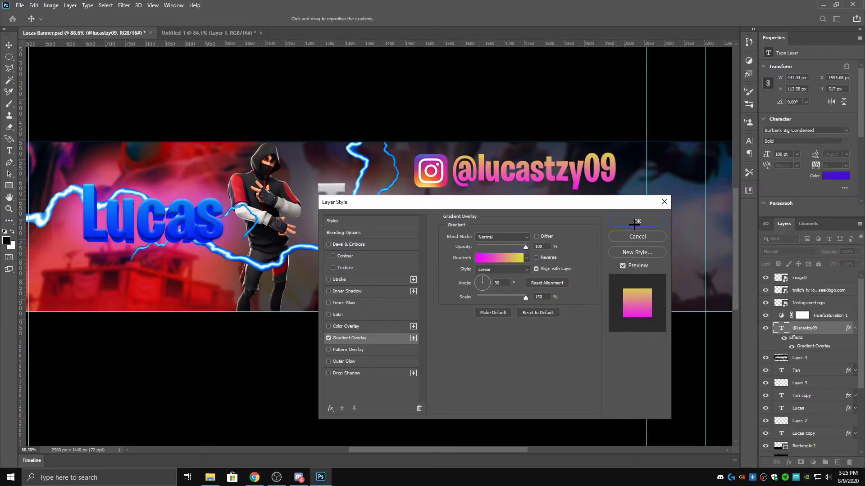
pyautogui.click(637, 220)
# - Delete the Twitter logo and shift Layer 4 and the Instagram logo into place
pyautogui.press('v')
pyautogui.click(430, 220)
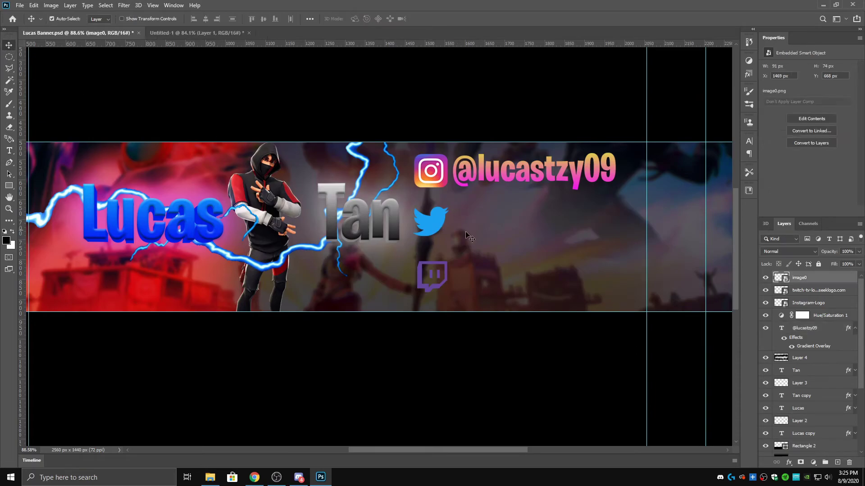
pyautogui.press('Delete')
pyautogui.click(444, 282)
pyautogui.click(854, 315)
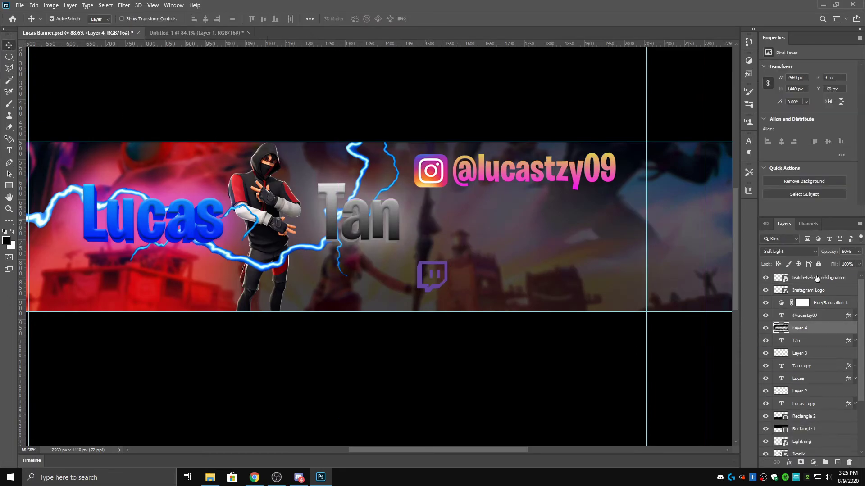
pyautogui.moveTo(441, 282); pyautogui.dragTo(444, 282)
pyautogui.moveTo(433, 174); pyautogui.dragTo(435, 201)
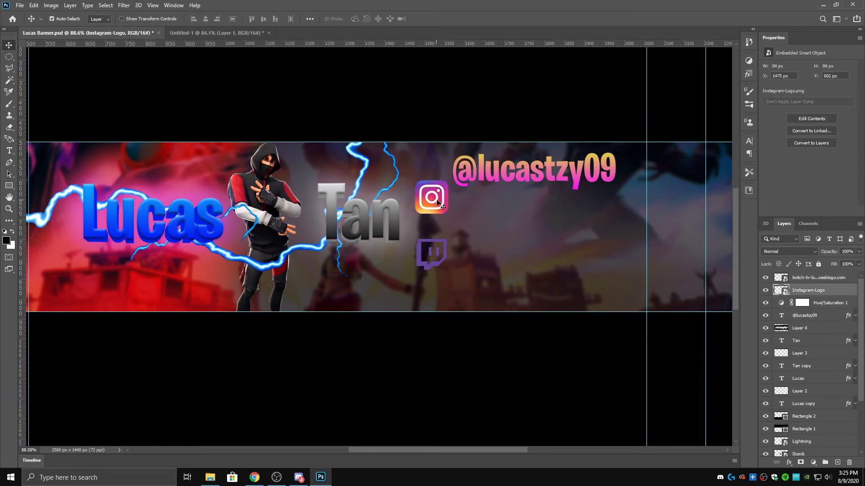
# - Type the Twitch handle in a new text box beside the Twitch logo
pyautogui.doubleClick(511, 168)
pyautogui.click(511, 167)
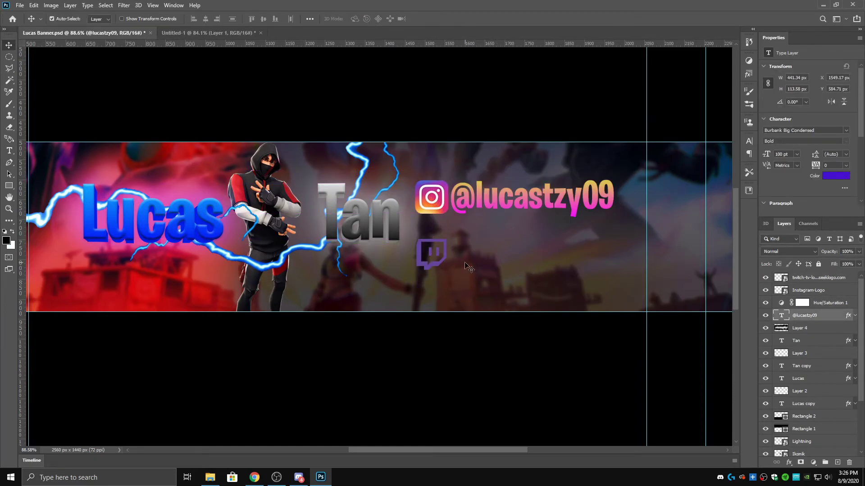
pyautogui.moveTo(450, 239); pyautogui.dragTo(632, 282)
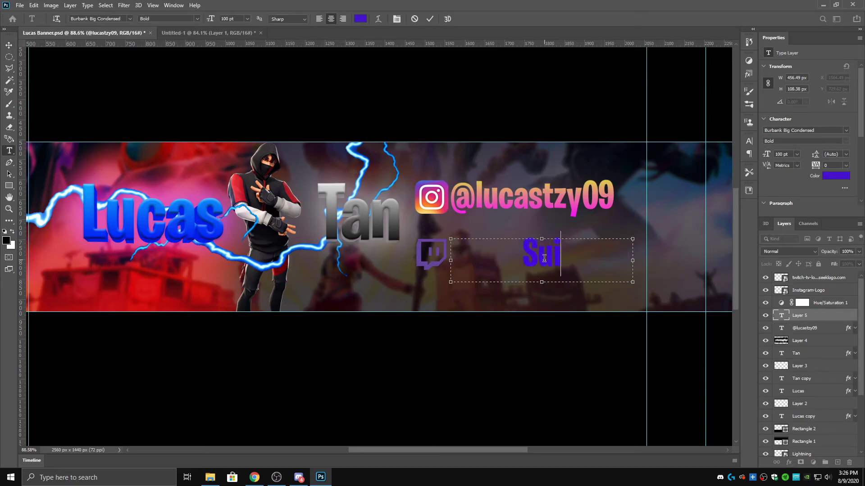
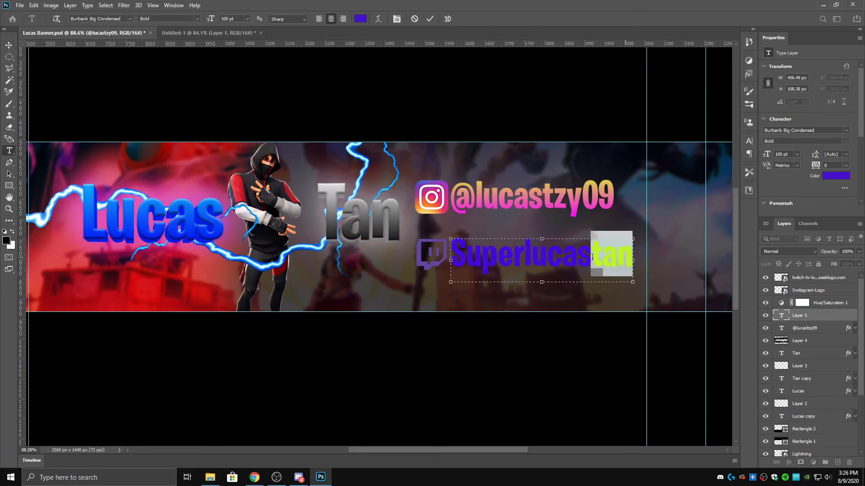
# - Colour the Twitch handle purple, sampled from the Twitch logo
pyautogui.hotkey('ctrl', 'a')
pyautogui.click(835, 176)
pyautogui.click(741, 155)
pyautogui.click(449, 239)
pyautogui.click(829, 149)
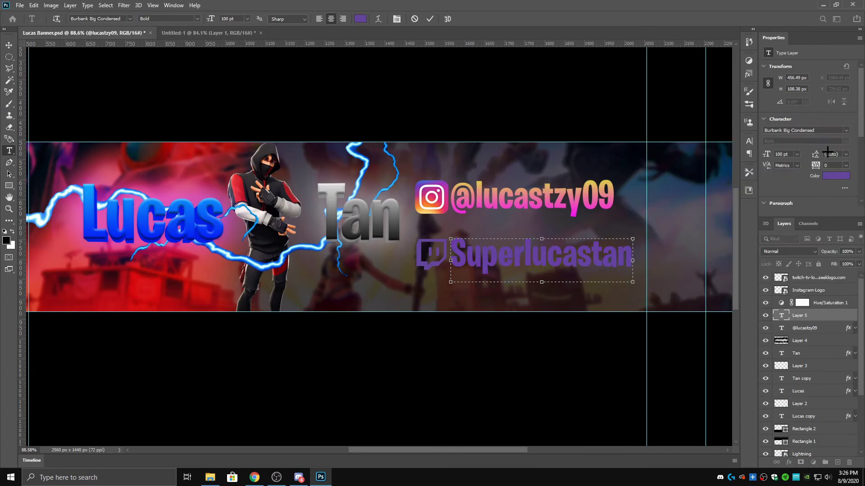
pyautogui.hotkey('ctrl', 'Return')
pyautogui.scroll(-2, 297, 332)
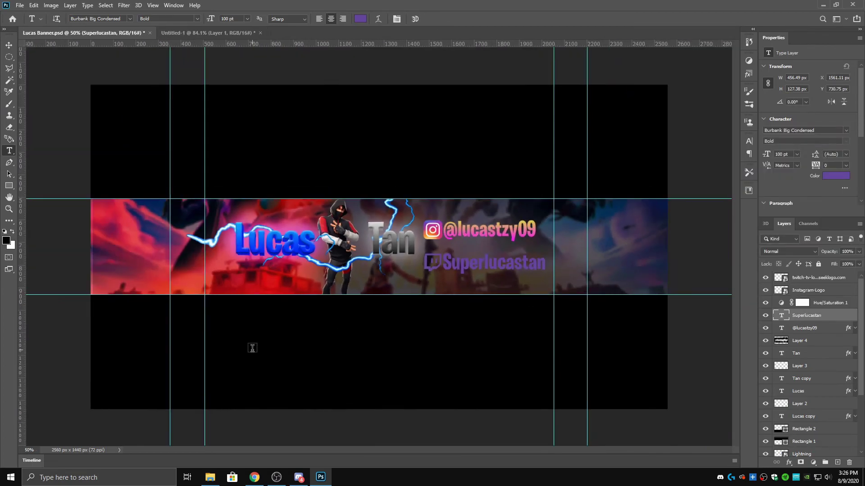
# - Raise the Hue/Saturation 1 adjustment's saturation to +15
pyautogui.scroll(-1, 518, 287)
pyautogui.press('a')
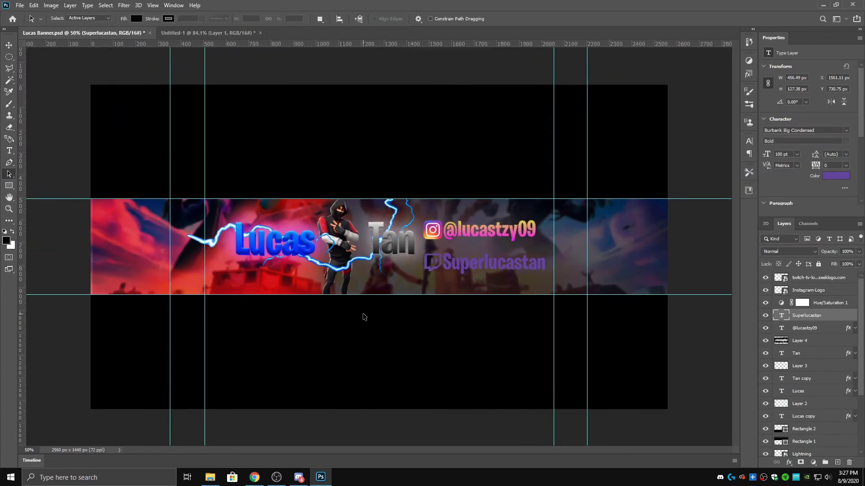
pyautogui.click(829, 303)
pyautogui.moveTo(807, 120)
pyautogui.mouseDown()
pyautogui.moveTo(773, 118)
pyautogui.moveTo(817, 118)
pyautogui.mouseUp()
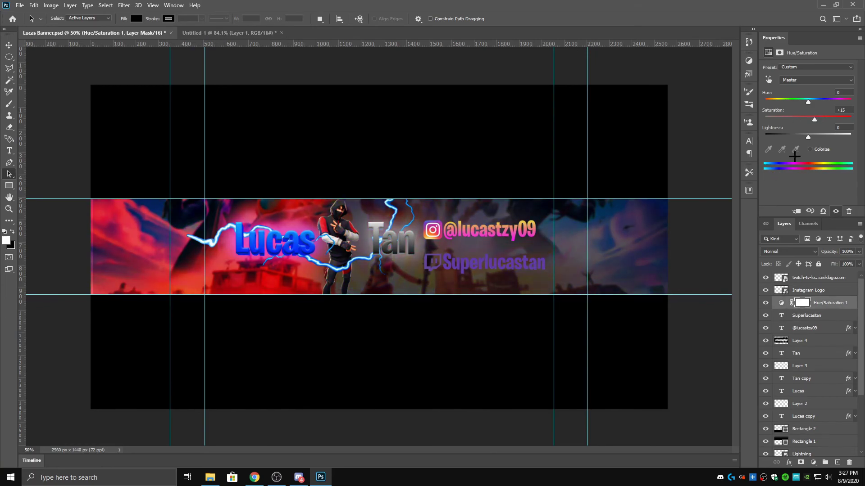
# - Start File > Save As for the banner, then stop the screen recording
pyautogui.click(20, 5)
pyautogui.click(52, 95)
pyautogui.click(353, 235)
pyautogui.click(277, 477)
pyautogui.click(356, 53)
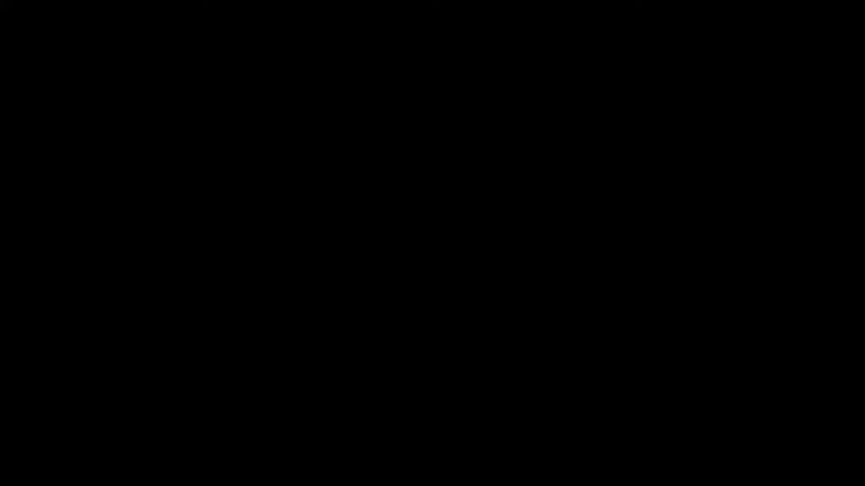